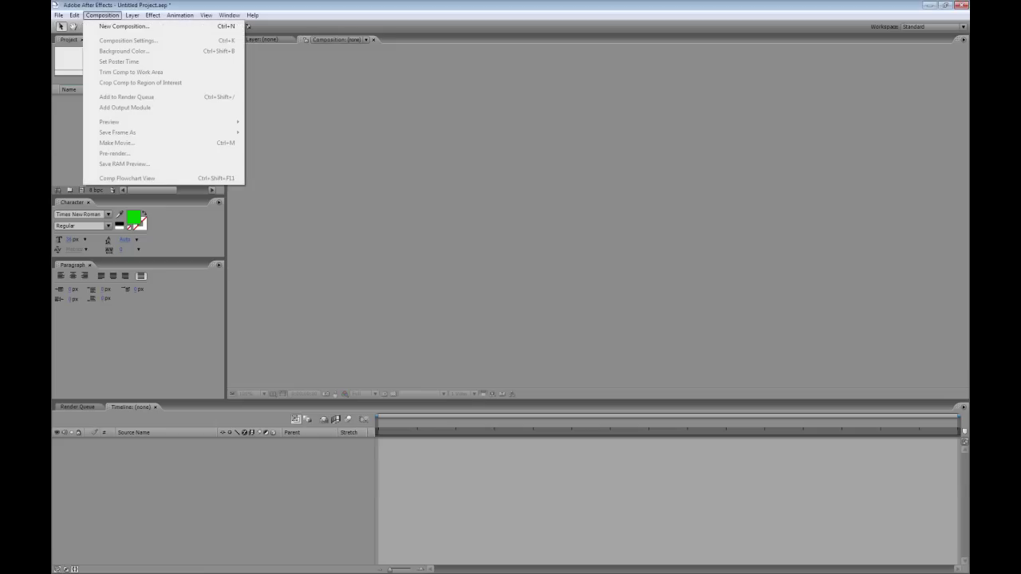
Step: Create a new 720 x 576 composition named "Main"
key(Return)
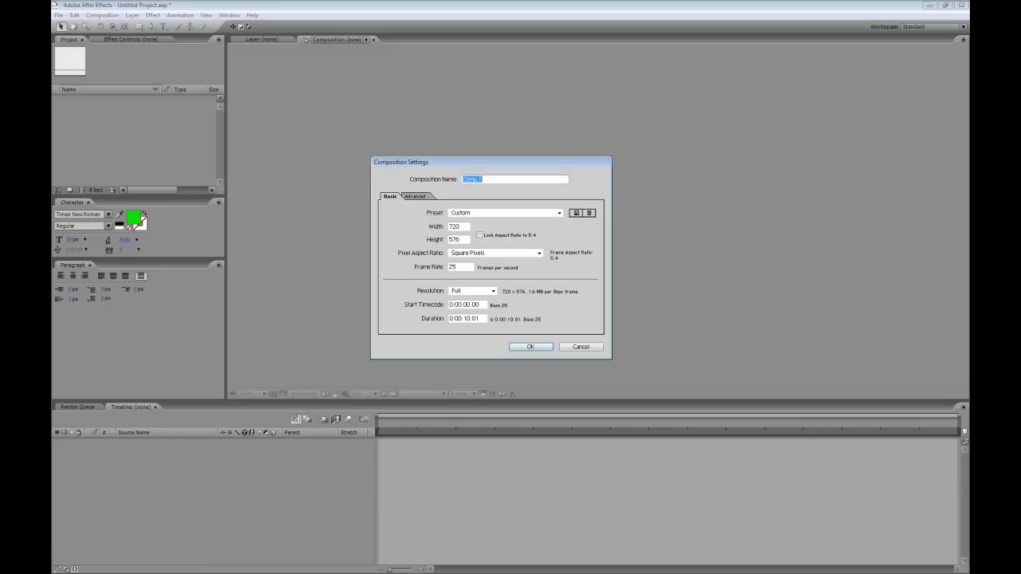
text(Main)
key(Return)
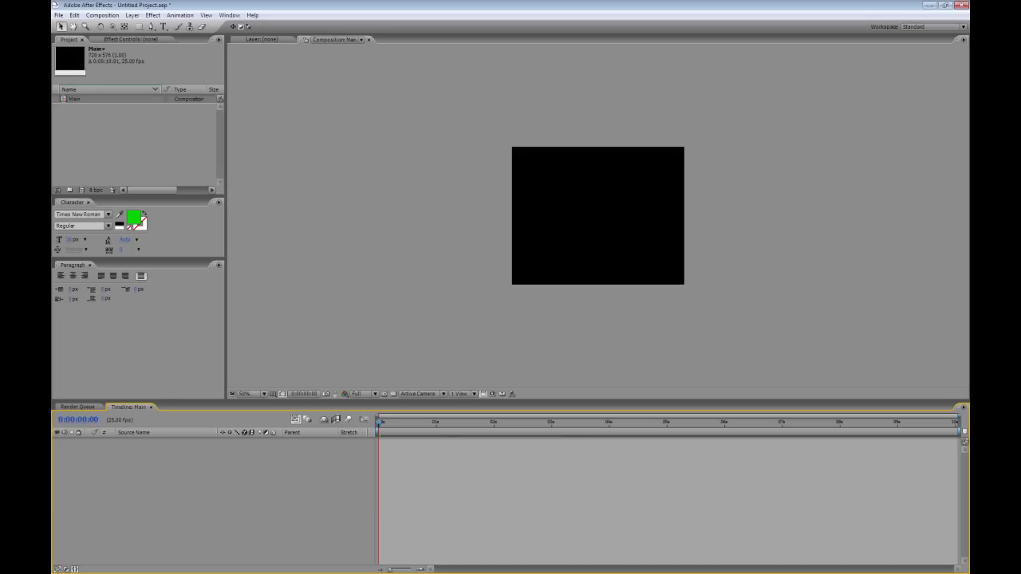
Step: Start a text layer in the composition, using the Franklin Gothic Medium font at 78 px
key(.)
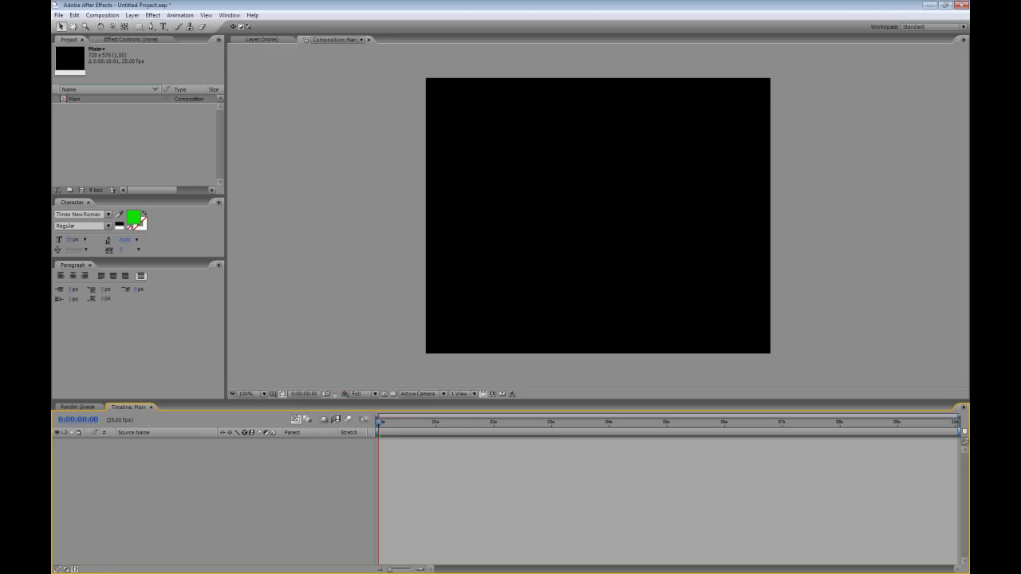
key(ctrl+t)
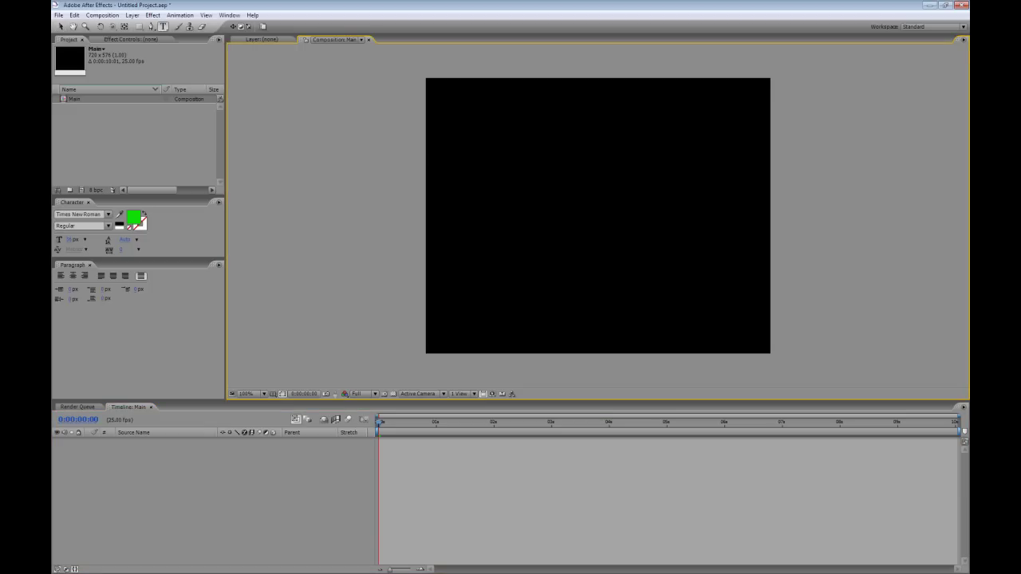
click(484, 206)
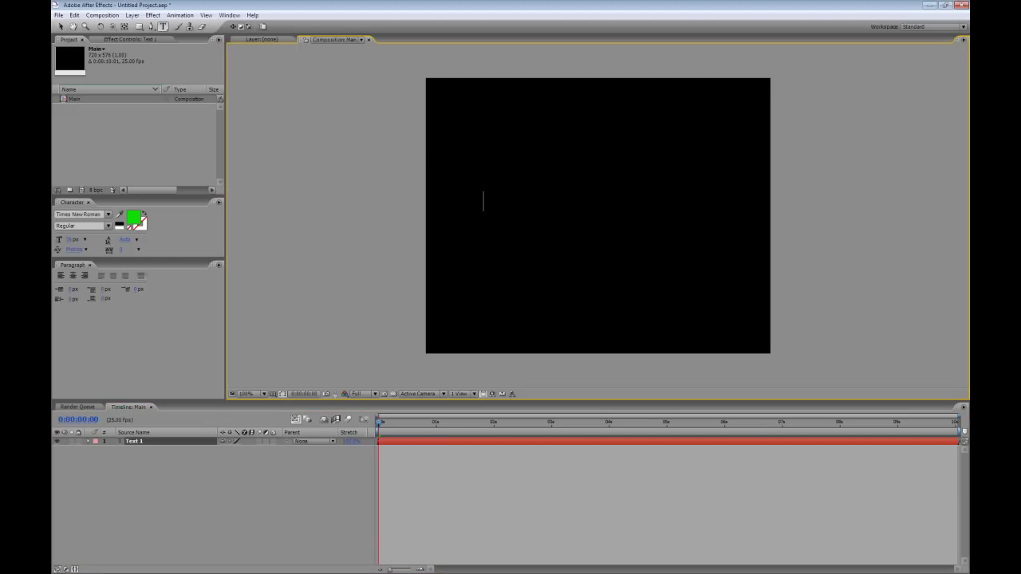
click(80, 214)
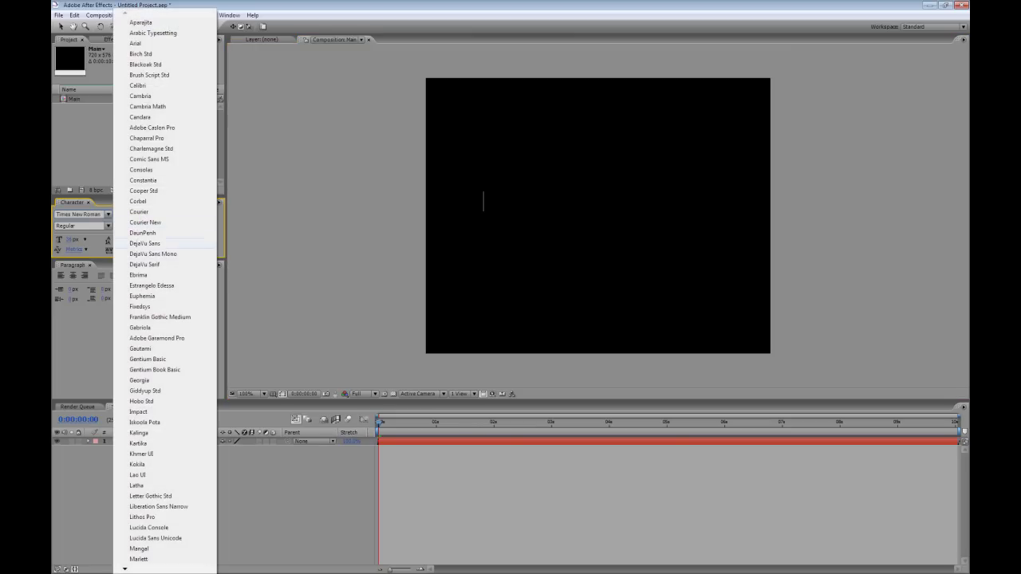
click(160, 316)
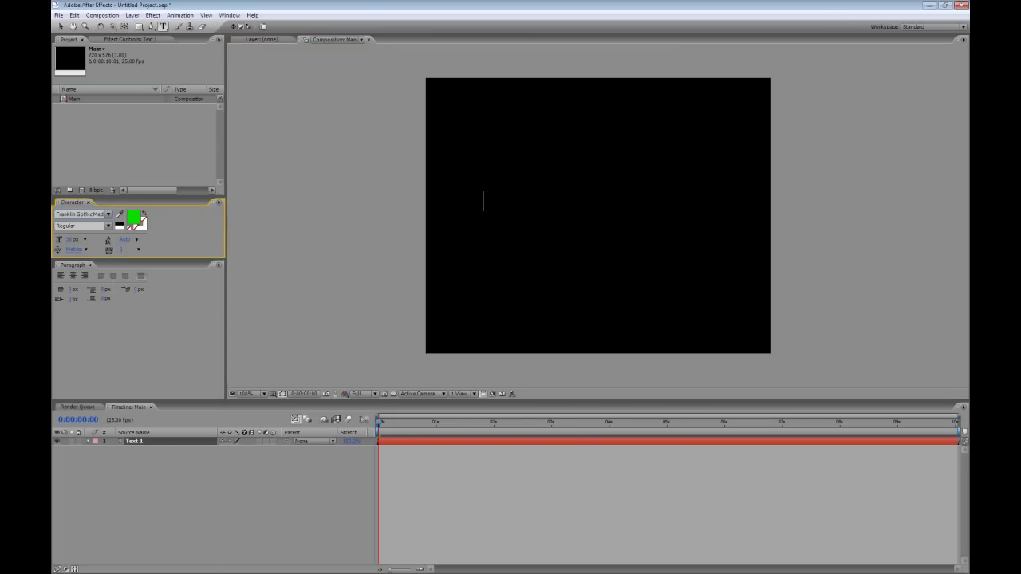
drag(70, 239, 89, 239)
Step: Enter the title METAL WARRIORS on two lines, with WARRIORS on the second line
text(METAL)
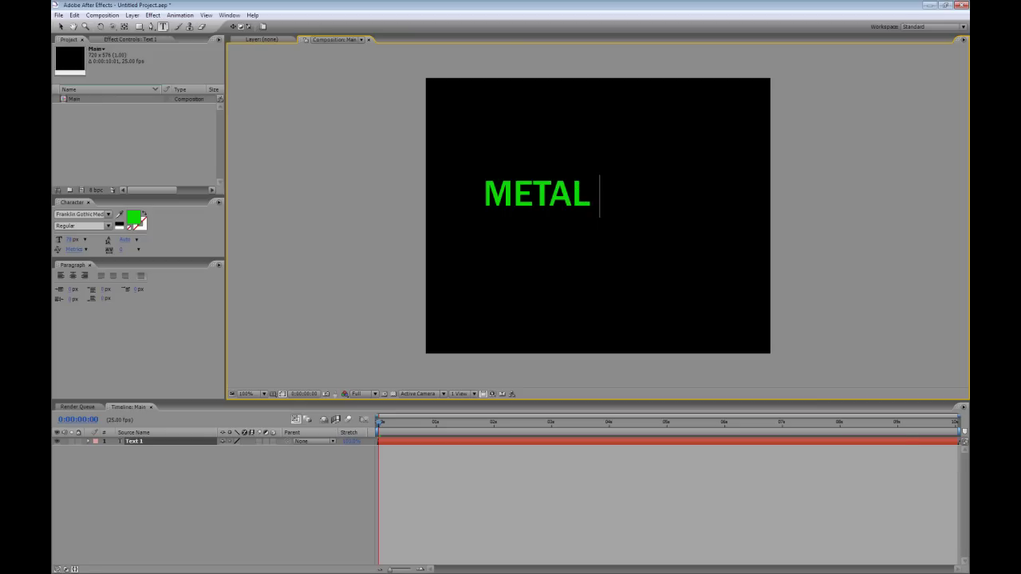
key(Return)
text(WARRI)
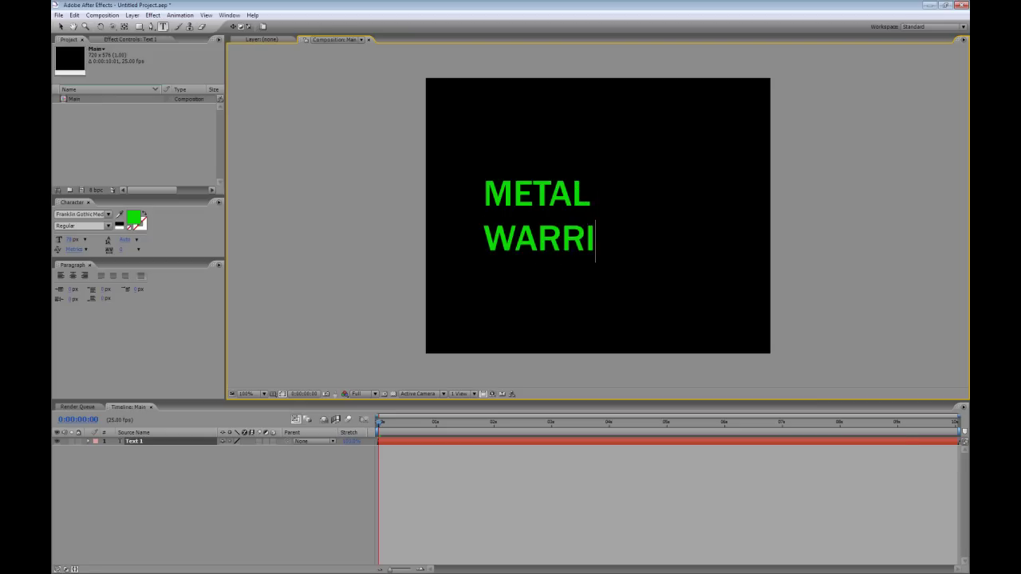
text(RORS)
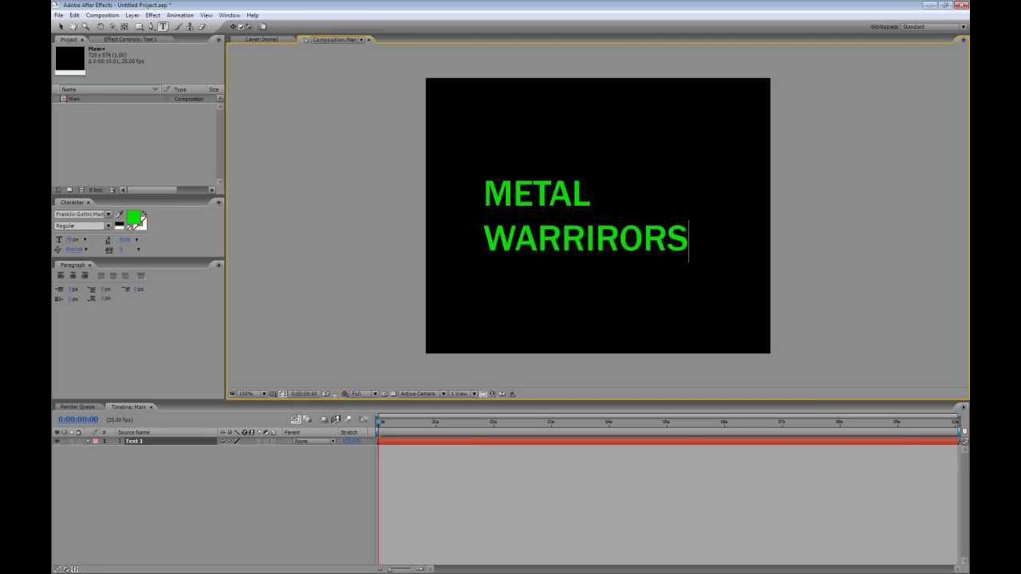
key(BackSpace)
key(BackSpace)
key(BackSpace)
key(BackSpace)
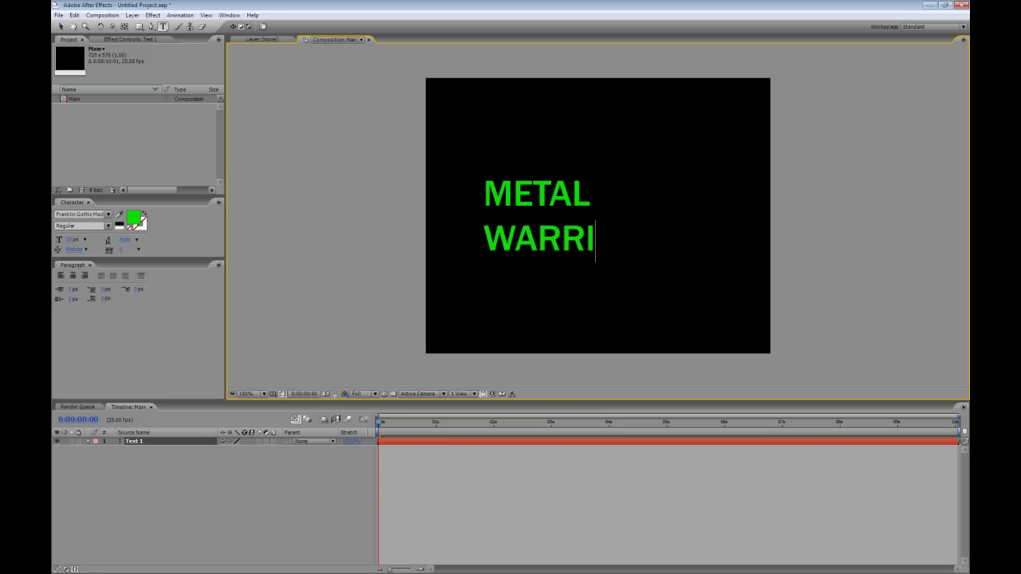
text(ORS)
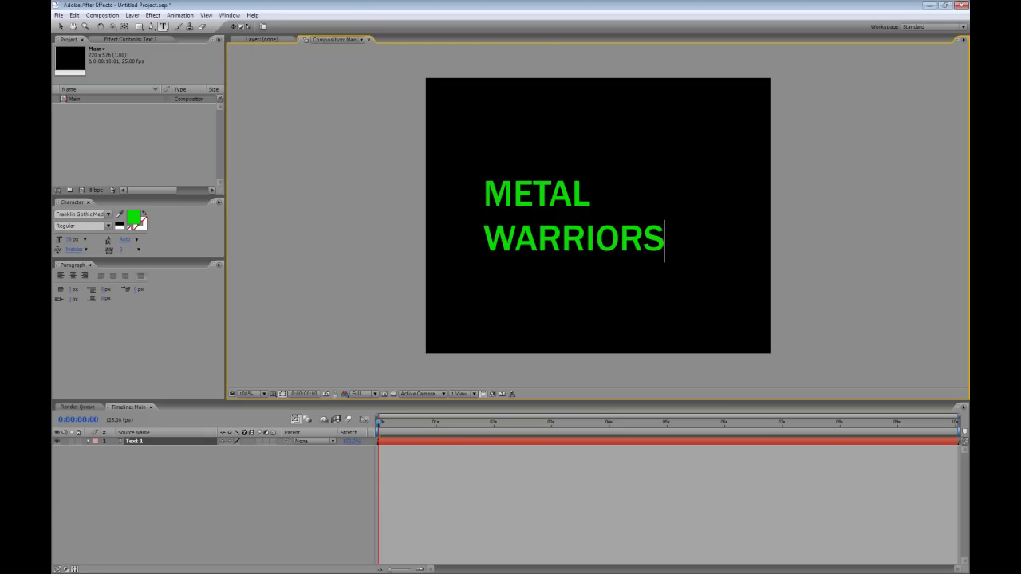
Step: Enlarge the whole title to 134 px and centre it in the frame, with METAL indented over WARRIORS
drag(665, 240, 484, 193)
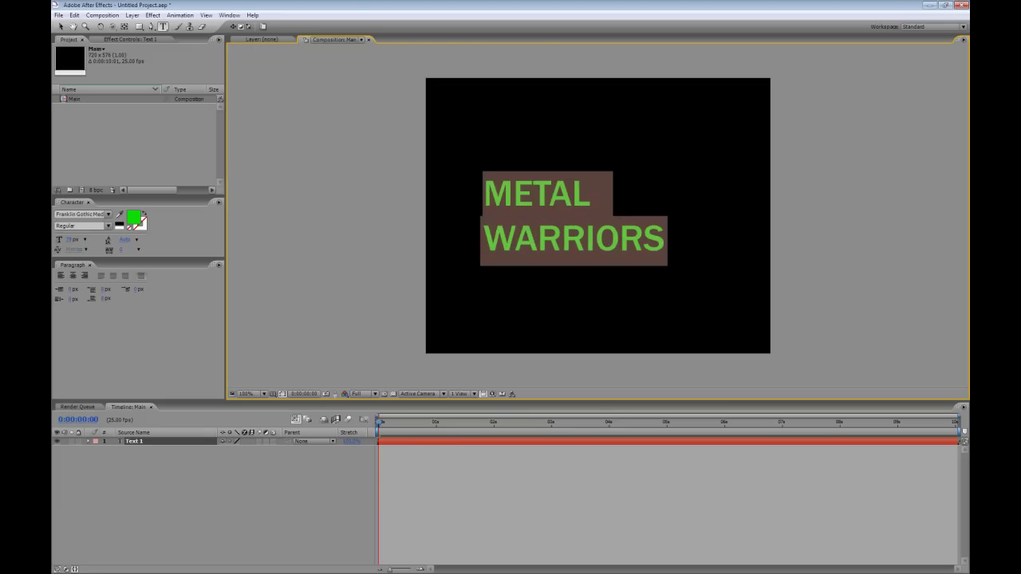
drag(71, 239, 112, 239)
click(486, 189)
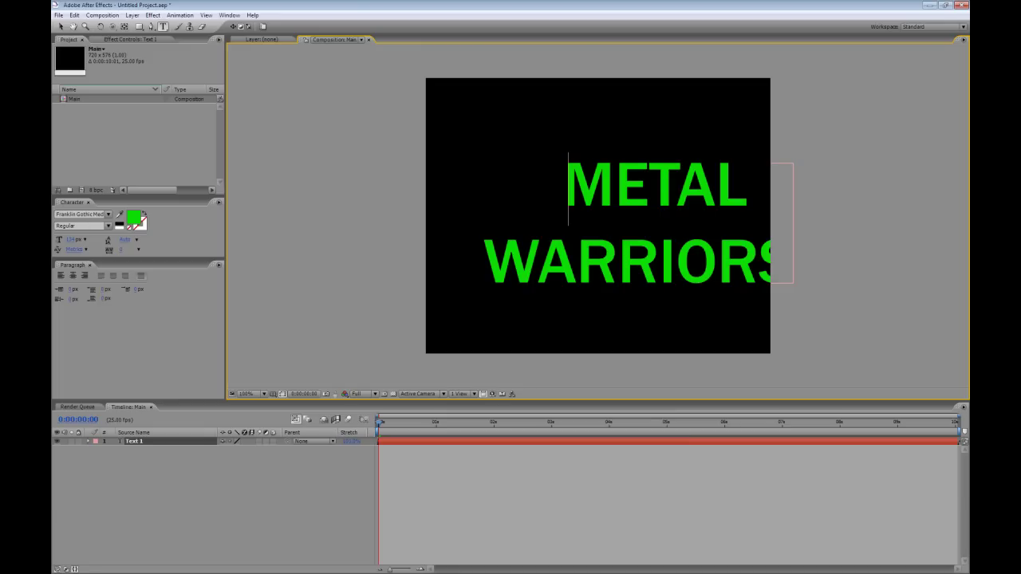
drag(606, 224, 562, 220)
Step: Widen the kerning between the letters of METAL one gap at a time
key(Right)
key(Right)
key(Right)
key(Right)
key(Left)
key(Left)
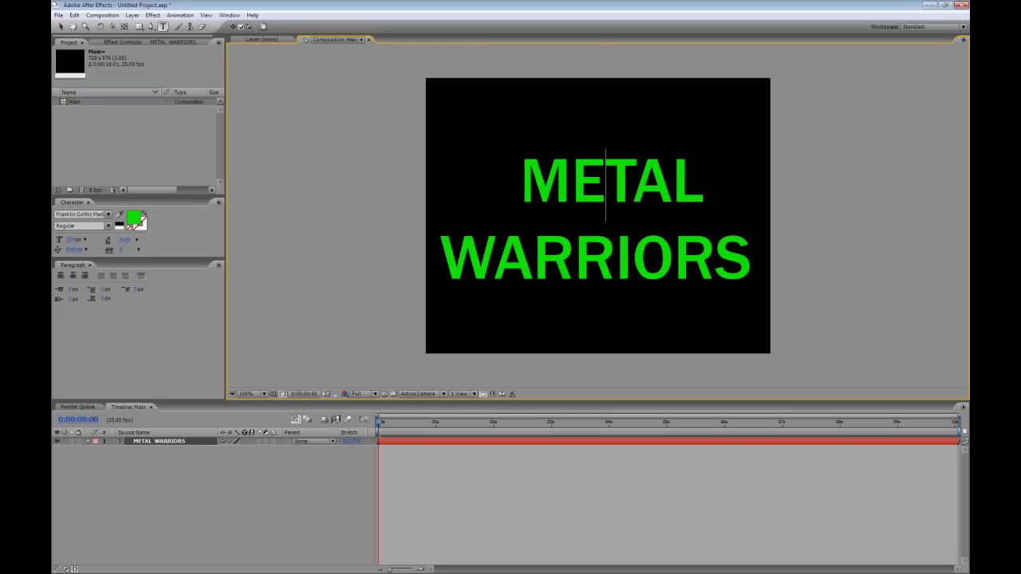
key(alt+Right)
key(alt+Right)
key(alt+Right)
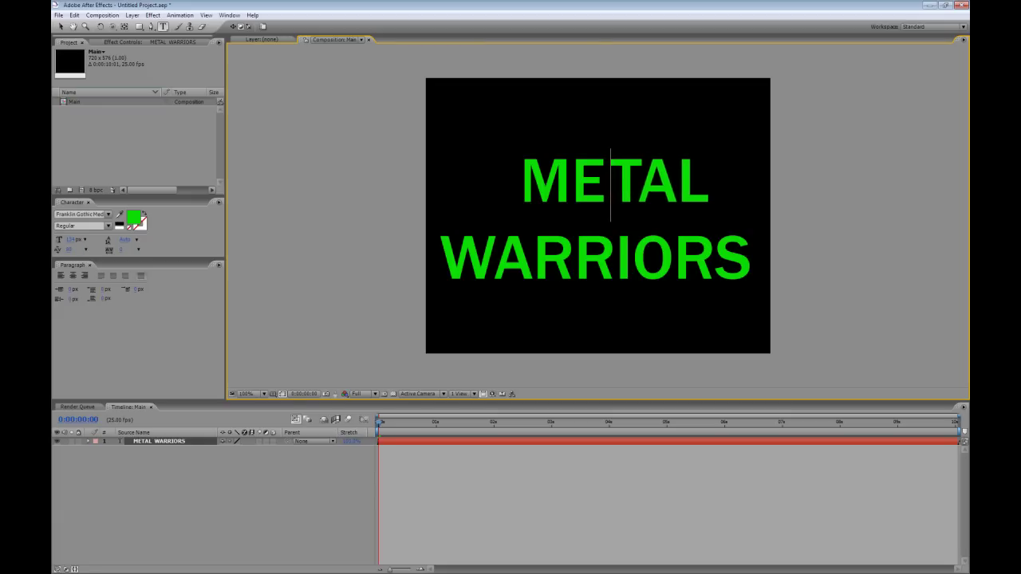
key(Right)
key(Right)
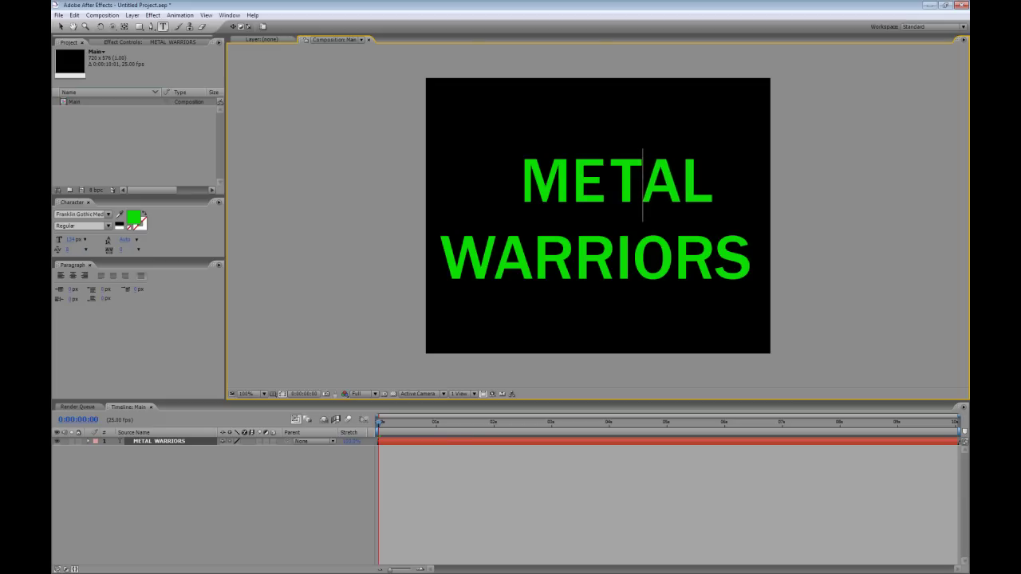
key(alt+Right)
key(alt+Right)
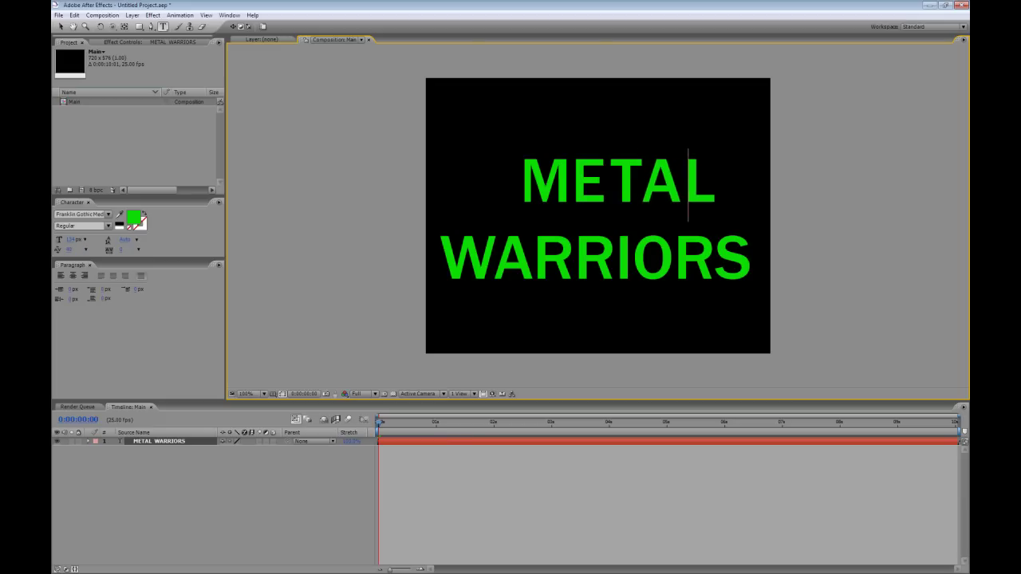
Step: Reduce the kerning in front of the M so that METAL shifts left over WARRIORS
key(Left)
key(Left)
key(Left)
key(Left)
key(alt+Left)
key(alt+Left)
key(alt+Left)
key(alt+Left)
key(alt+Left)
key(alt+Left)
key(alt+Left)
key(alt+Left)
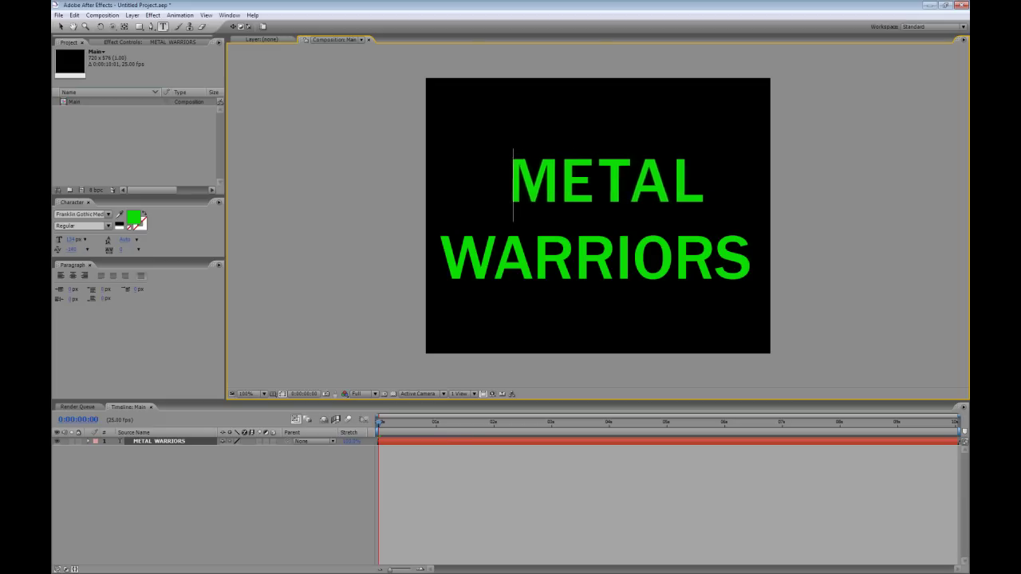
key(alt+Left)
key(alt+Left)
key(alt+Left)
Step: Widen the kerning between the letters of WARRIORS to match the first line
key(Down)
key(alt+Right)
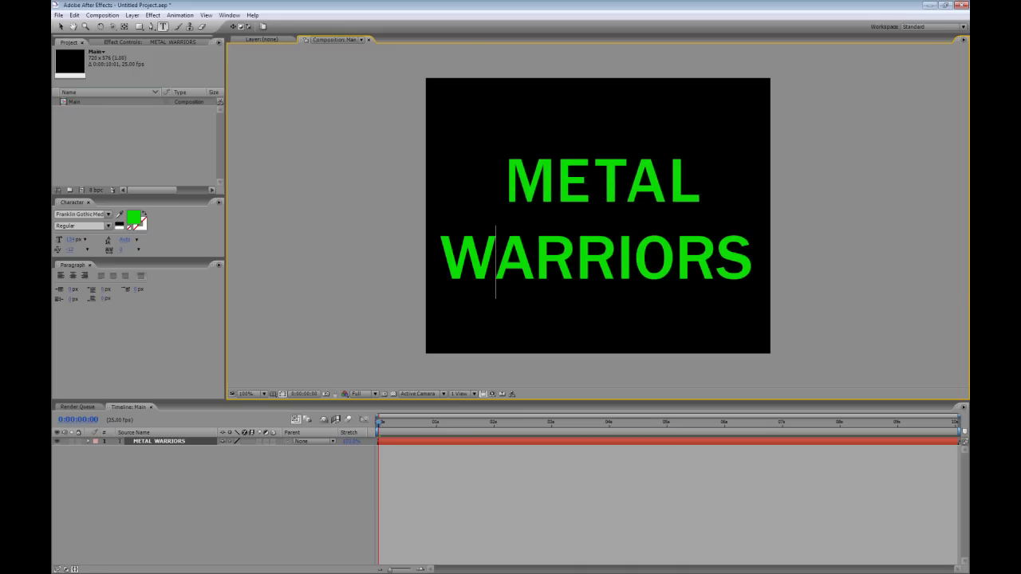
key(Right)
key(alt+Right)
key(alt+Right)
key(Right)
key(alt+Right)
key(alt+Right)
key(Right)
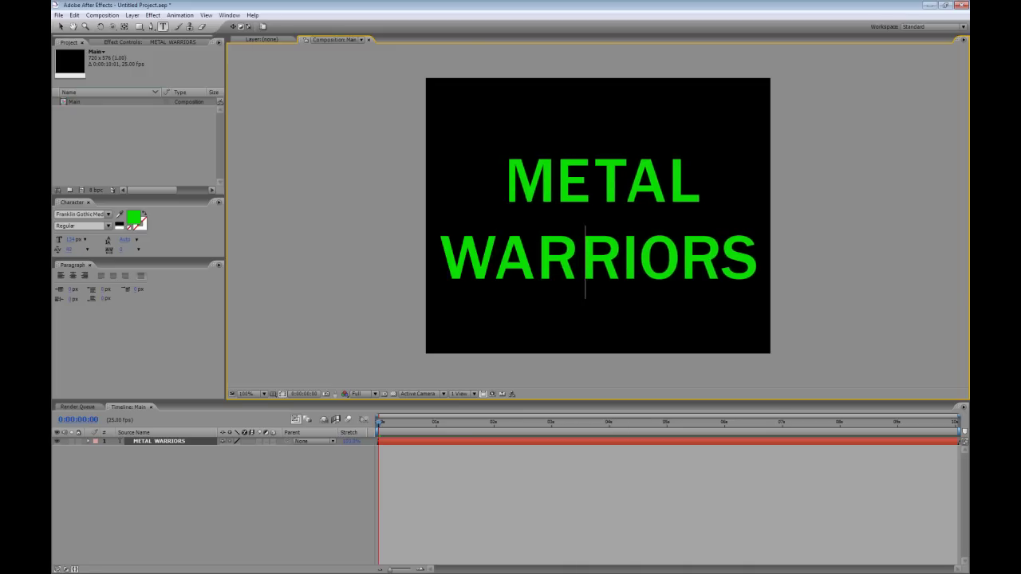
key(Right)
key(alt+Right)
key(alt+Right)
key(alt+Right)
key(Right)
key(alt+Right)
key(Right)
key(alt+Right)
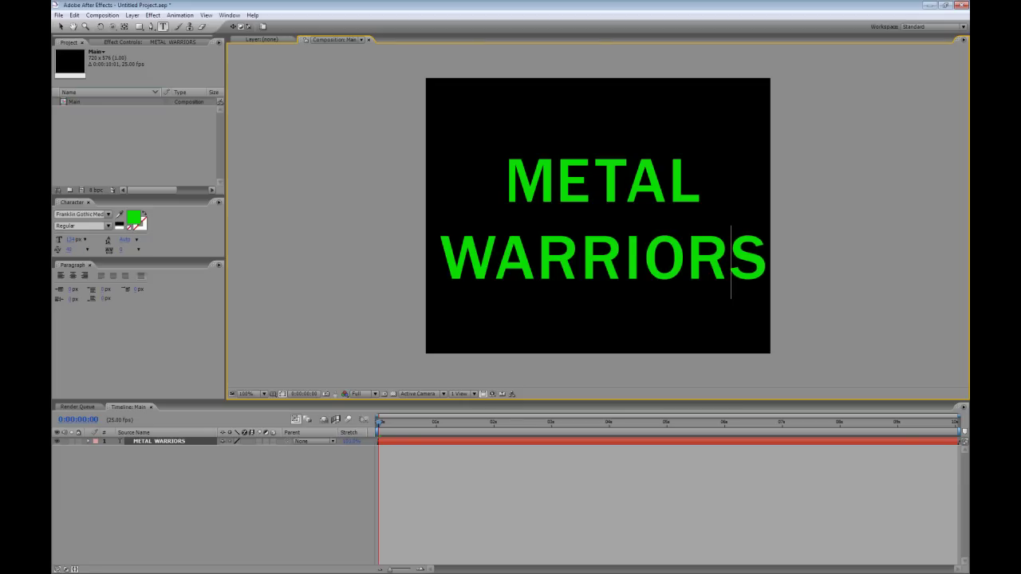
Step: Fine-tune the kerning in front of METAL and finish editing the title with nothing selected
key(Up)
key(Left)
key(Left)
key(Left)
key(Left)
key(Left)
key(Left)
key(alt+Right)
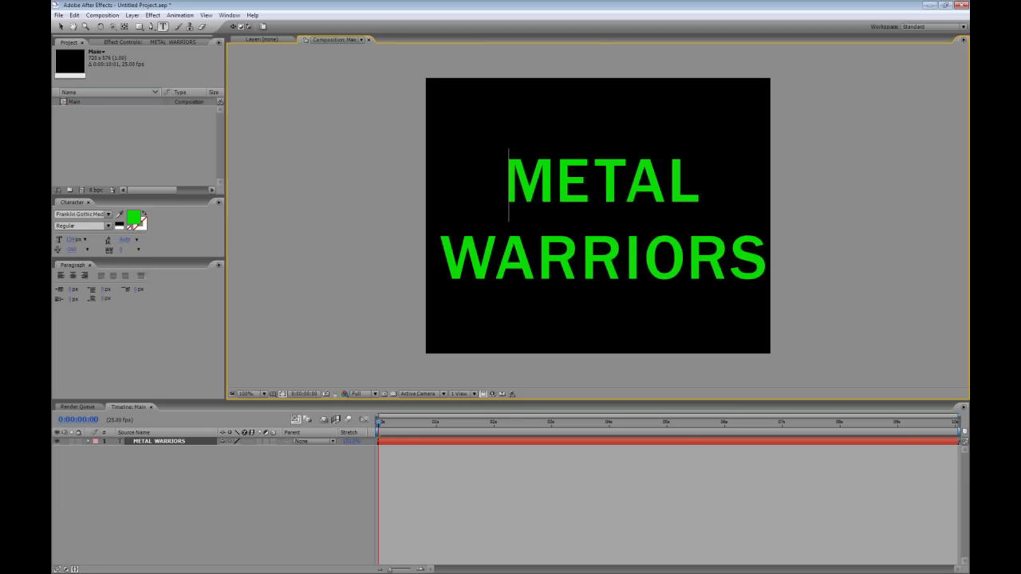
key(ctrl+shift+a)
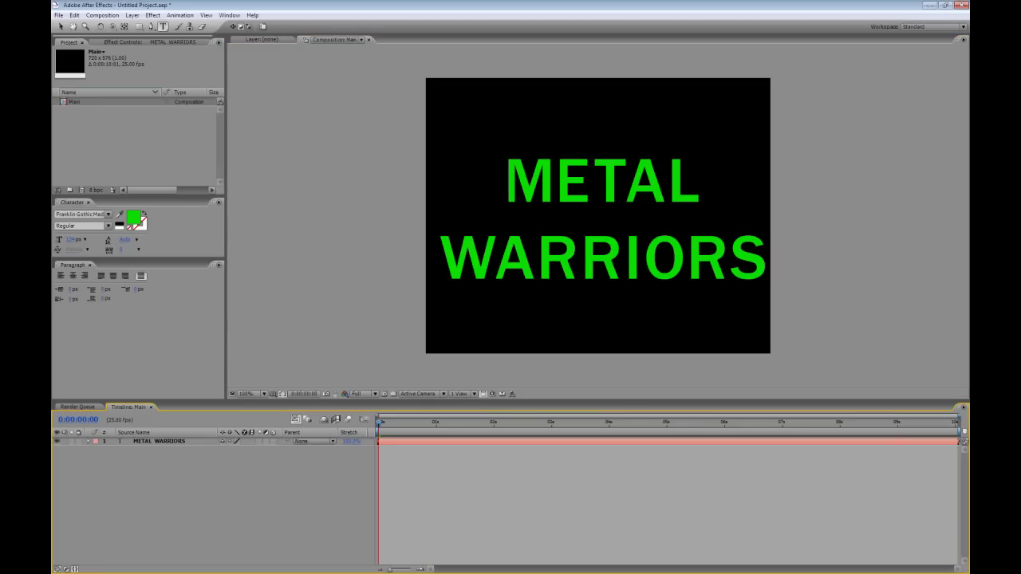
Step: Create a 720 x 576 solid layer named "TExture for LUma Matte"
key(ctrl+y)
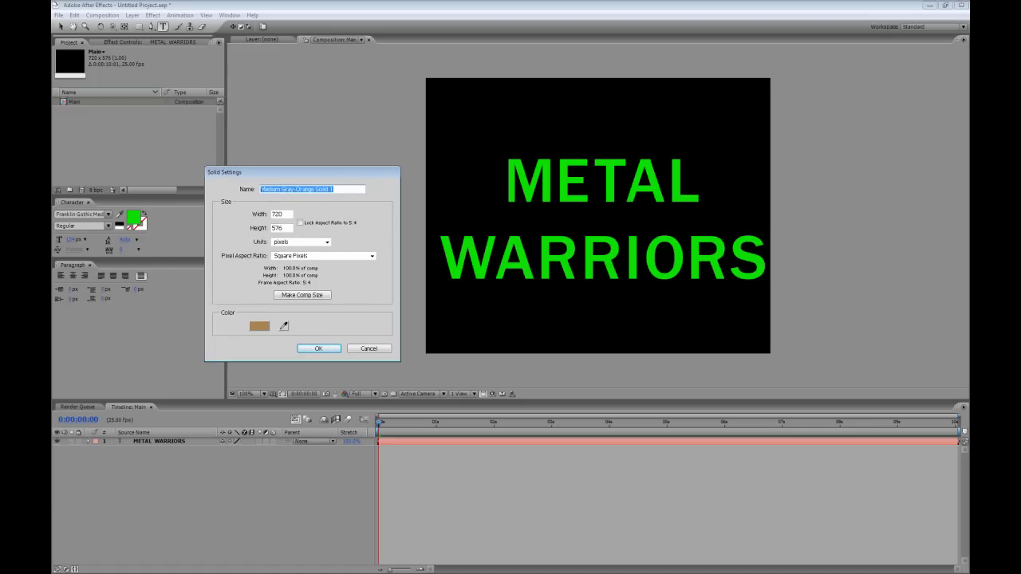
text(TExture for LUma Matte)
key(Return)
Step: Apply the Fractal Noise effect to the texture solid with the fractal type Strings
click(152, 15)
mouse_move(200, 167)
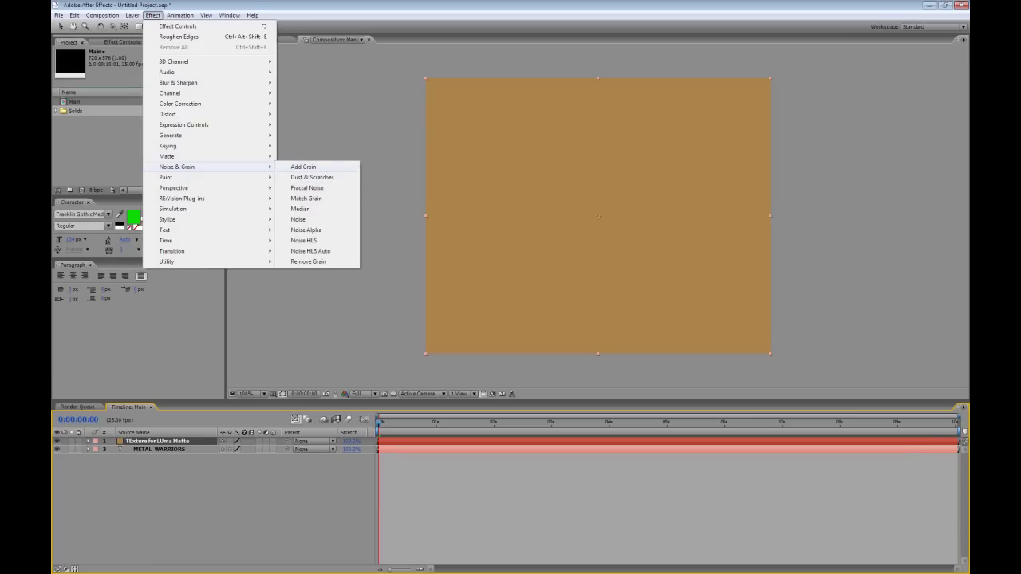
click(307, 187)
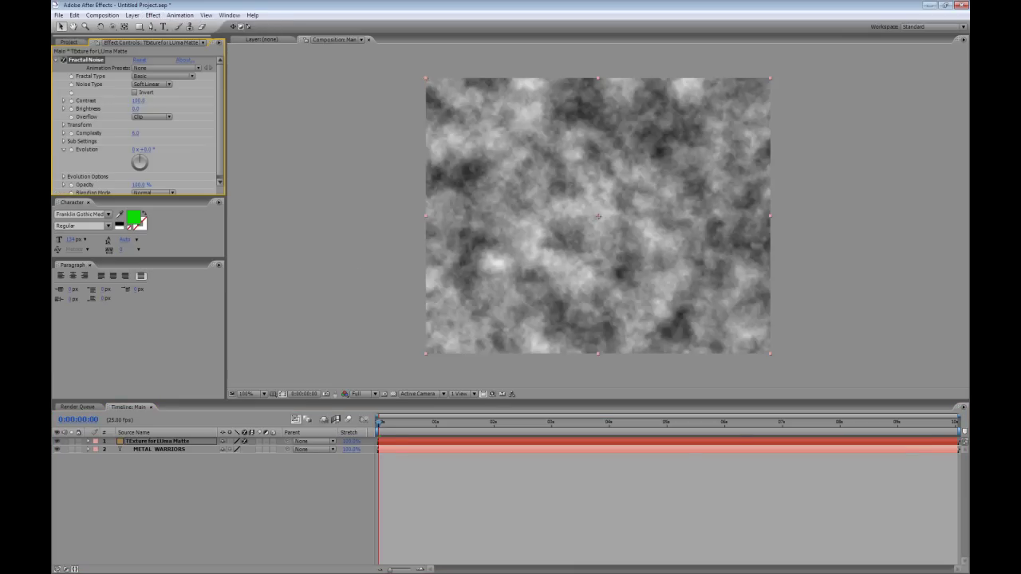
click(164, 76)
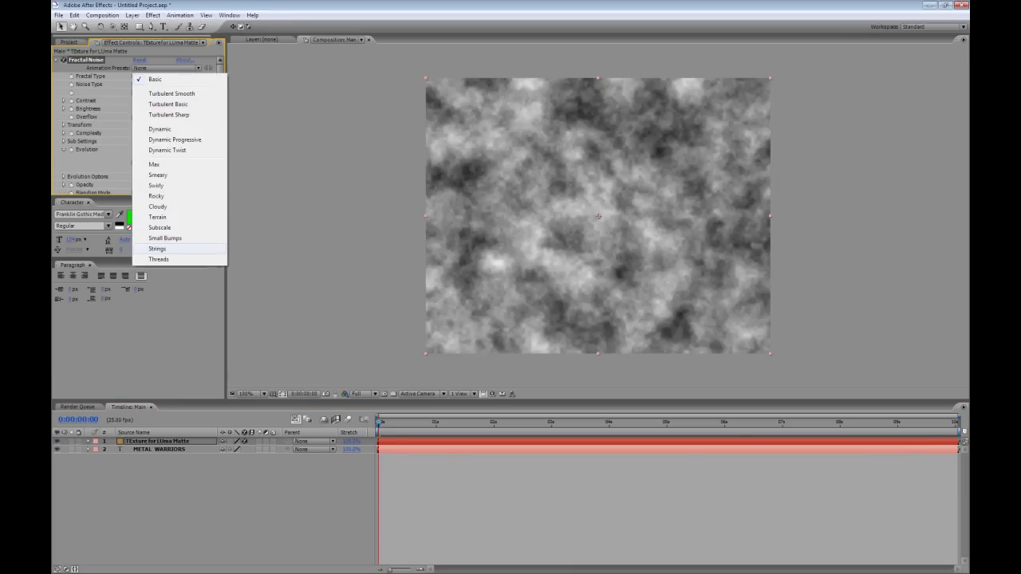
click(150, 242)
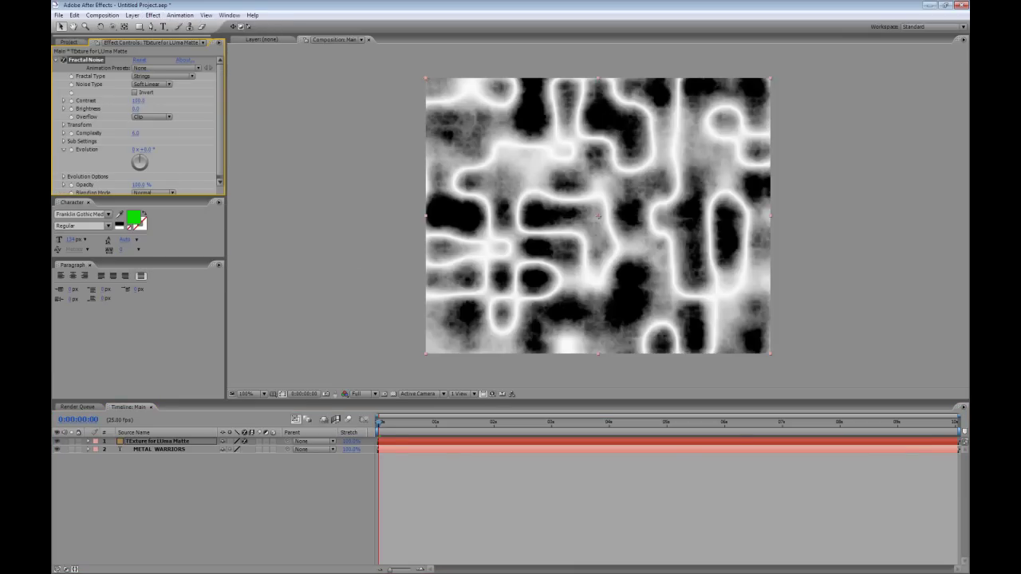
Step: Place the texture solid below the title layer and set its track matte to Luma Matte "METAL WARRIORS"
drag(160, 441, 163, 453)
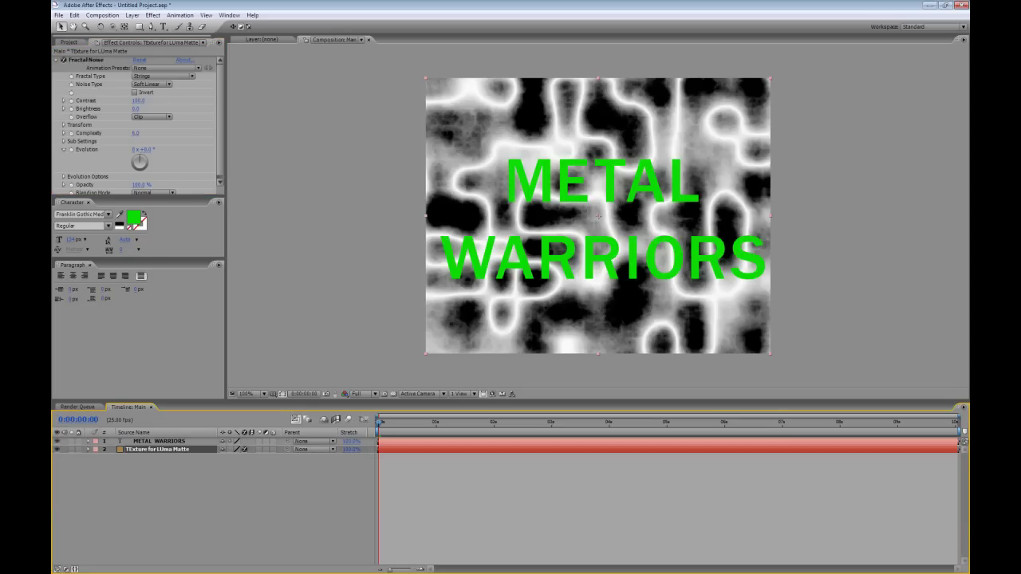
key(F4)
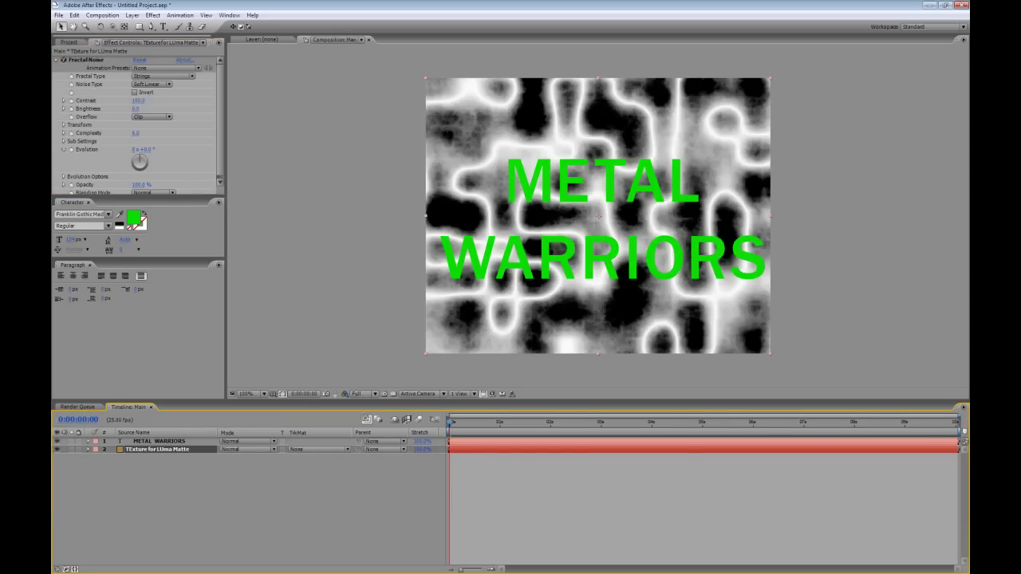
click(319, 449)
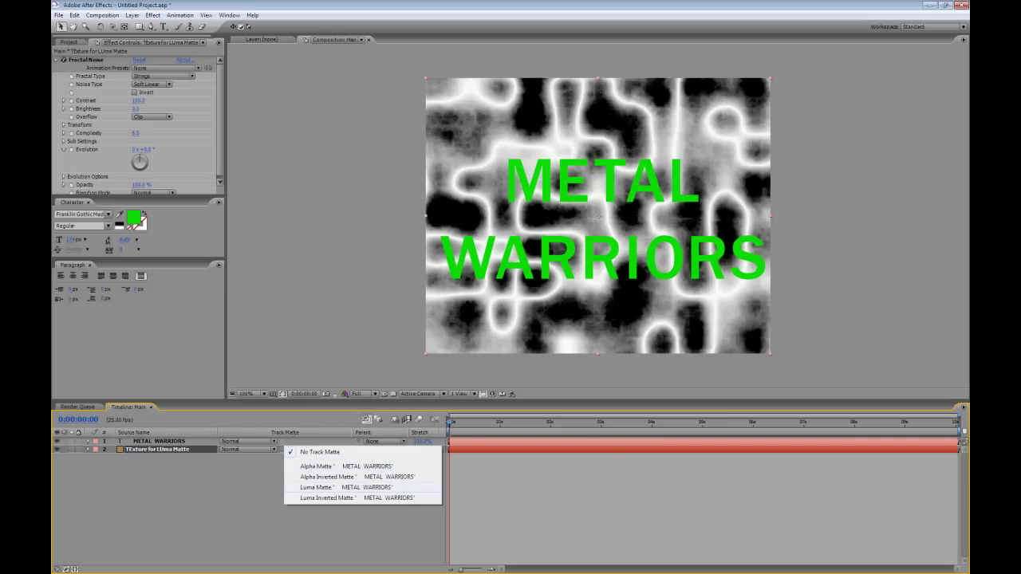
click(318, 487)
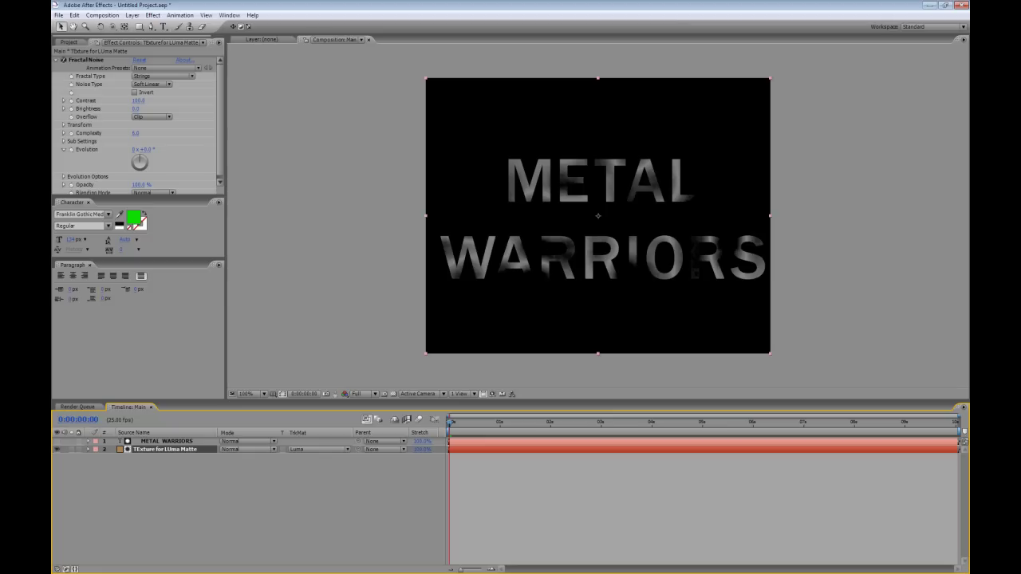
Step: Add the expression time*200 to the Fractal Noise Evolution property of the luma matte texture layer
alt+click(71, 149)
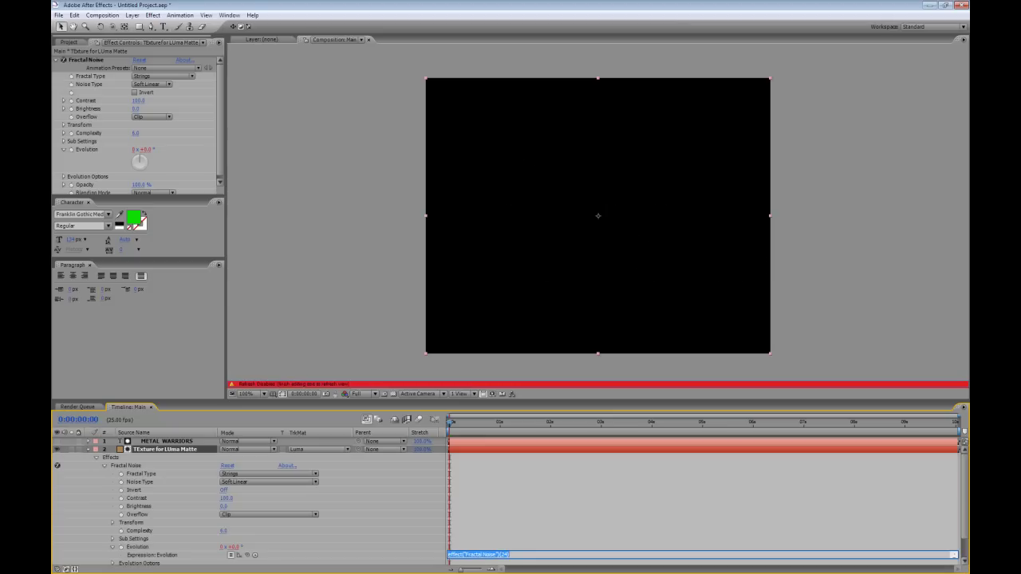
click(509, 554)
drag(344, 401, 344, 345)
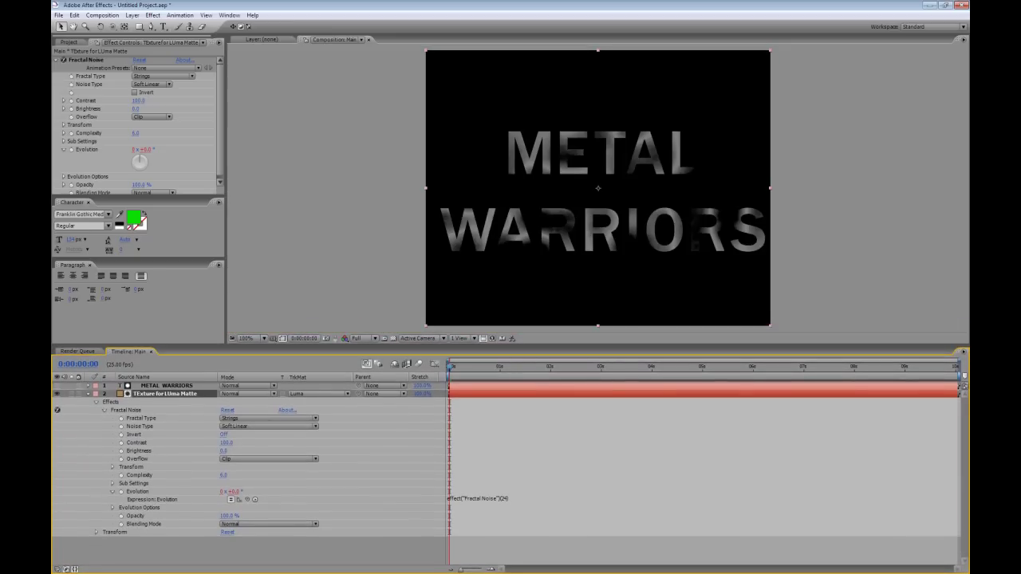
click(478, 498)
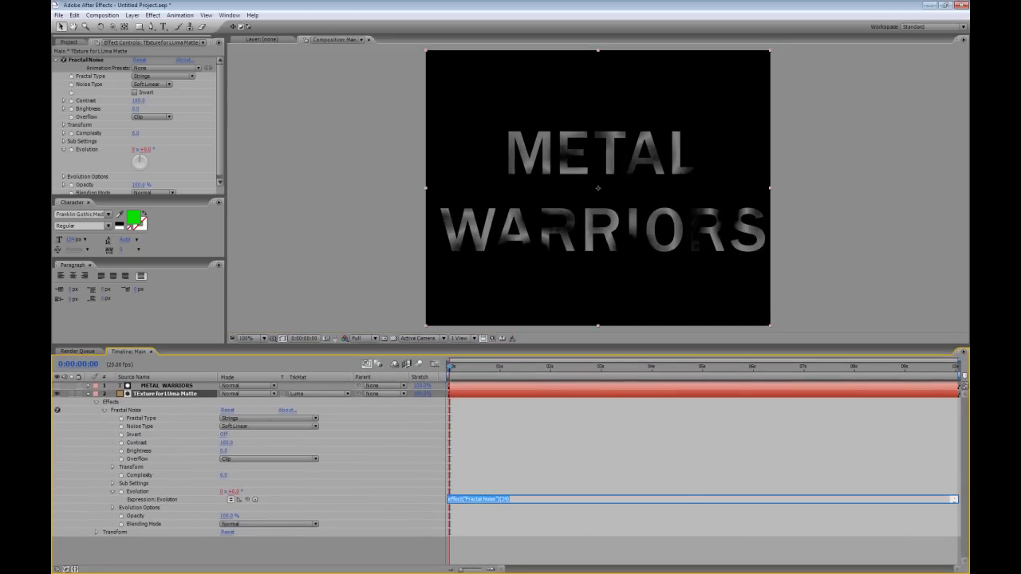
text(time*2)
text(00)
key(KP_Enter)
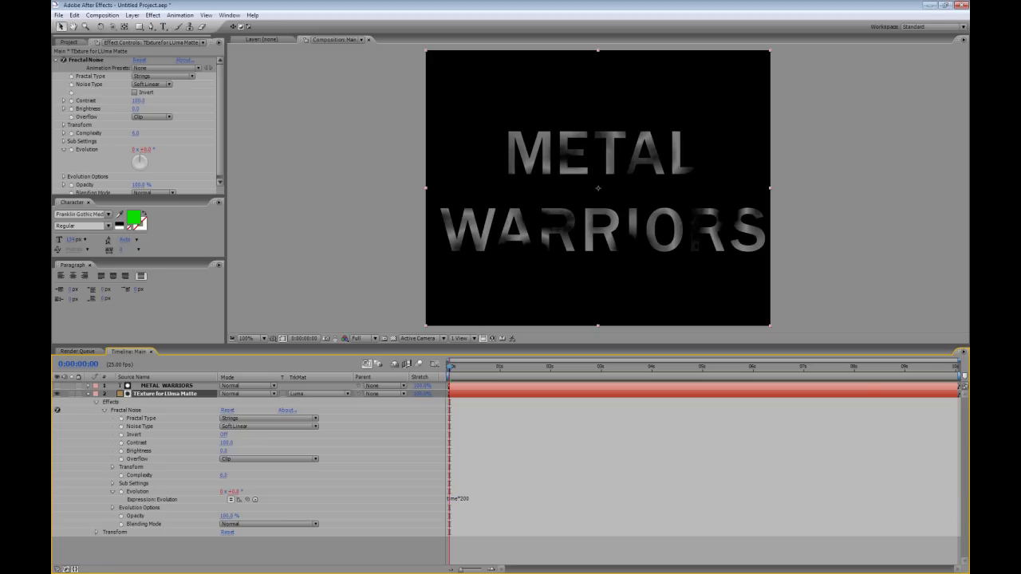
Step: Preview the evolving texture animation inside the title, and collapse the texture layer's properties
key(KP_0)
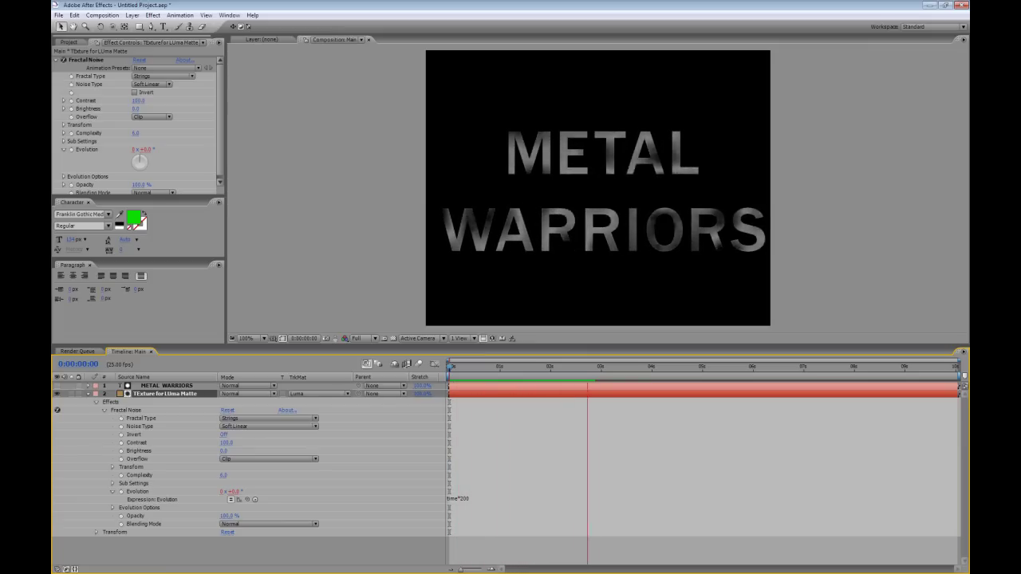
key(space)
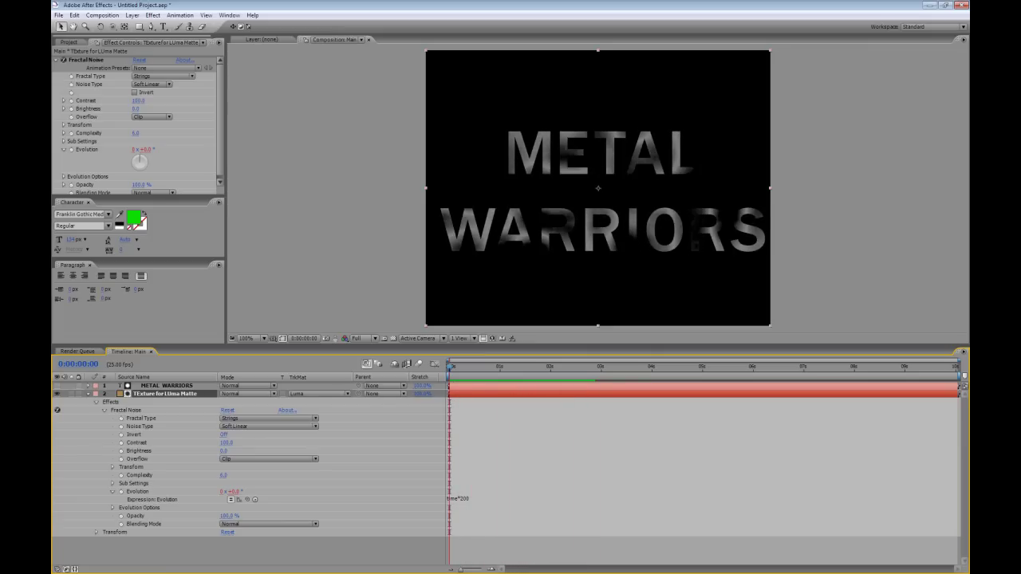
key(u)
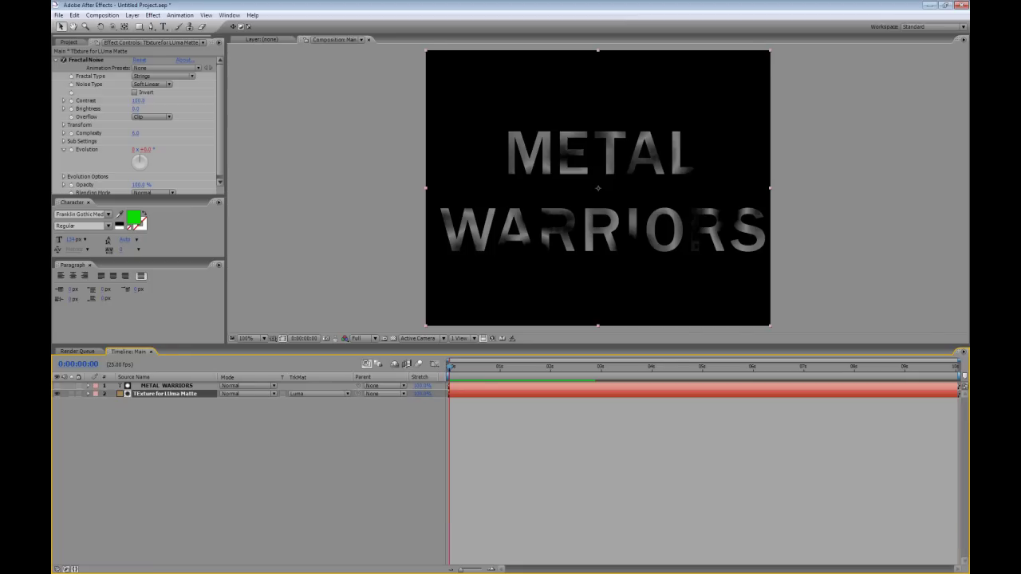
Step: Duplicate the METAL WARRIORS title layer and turn on the duplicate's visibility
click(166, 385)
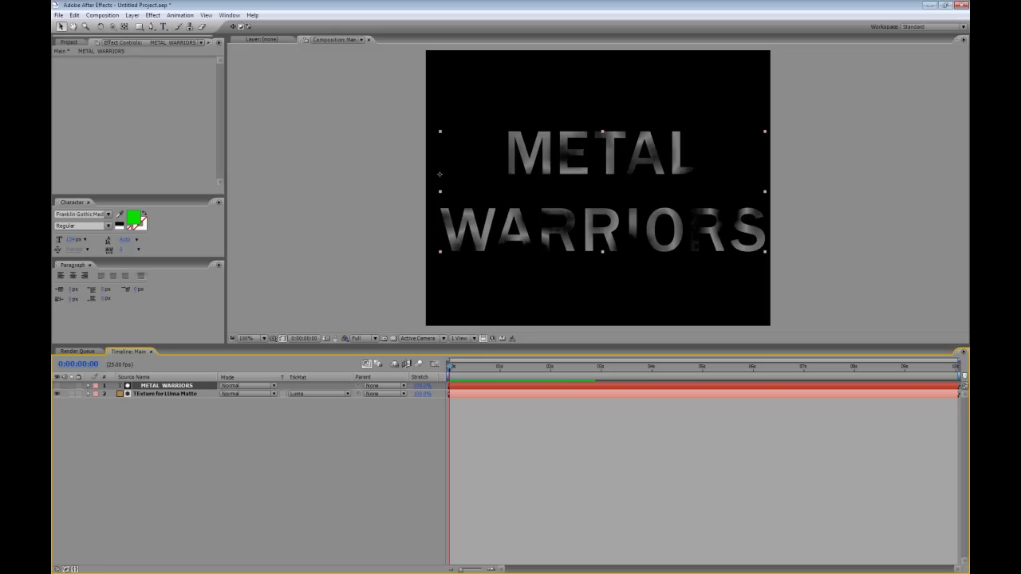
key(ctrl+d)
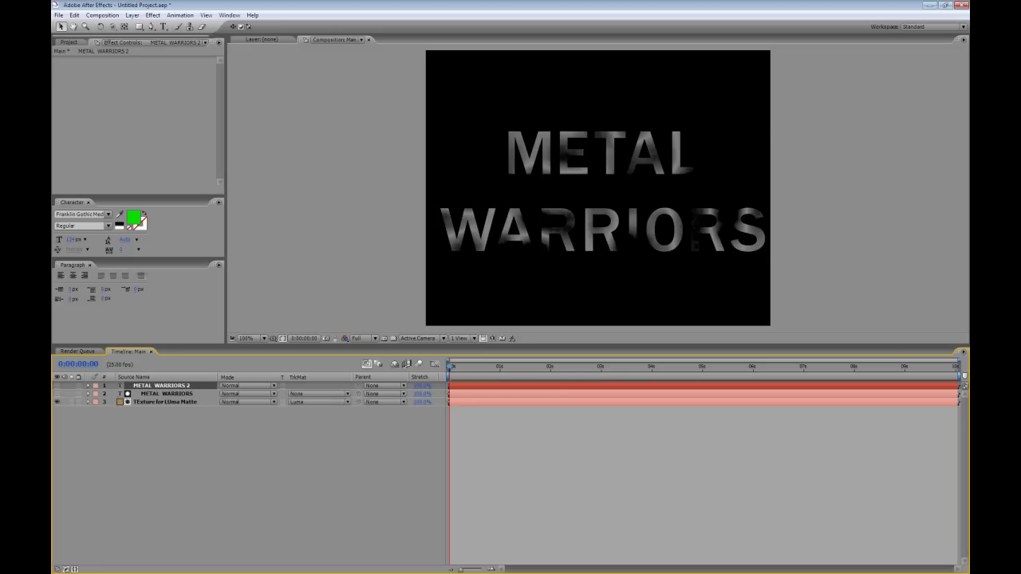
click(57, 385)
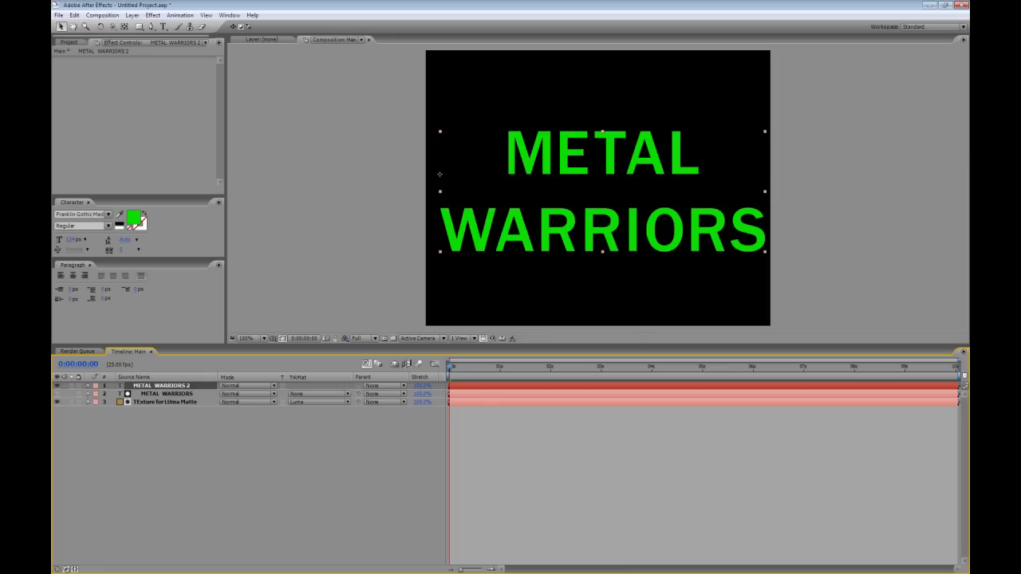
Step: Set the duplicate title layer's blending mode to Classic Color Burn and preview the animation
key(shift+equal)
key(shift+equal)
key(shift+equal)
key(shift+equal)
key(shift+equal)
key(shift+equal)
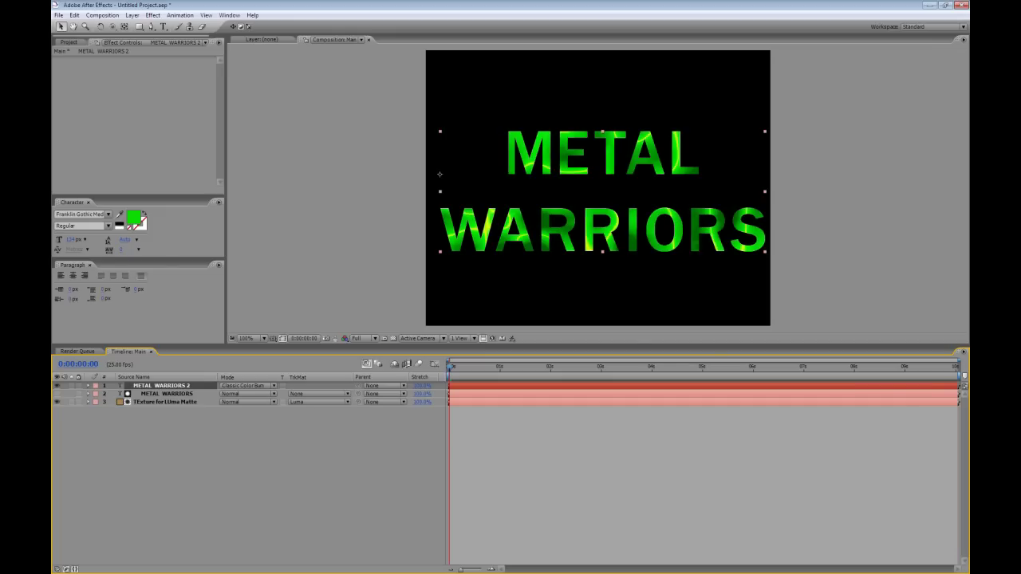
key(shift+equal)
key(shift+equal)
key(shift+equal)
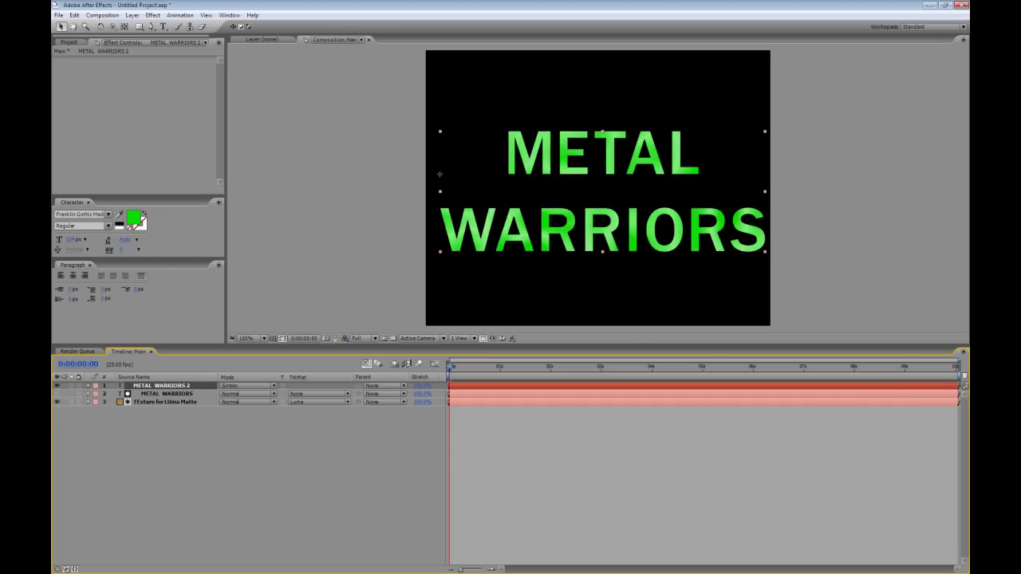
key(shift+minus)
key(shift+minus)
key(shift+minus)
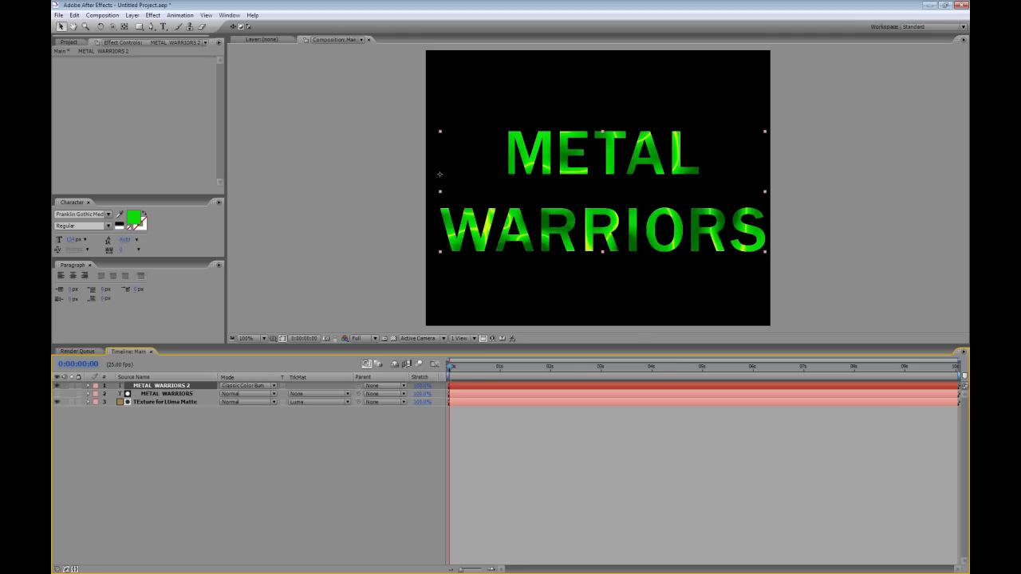
key(KP_0)
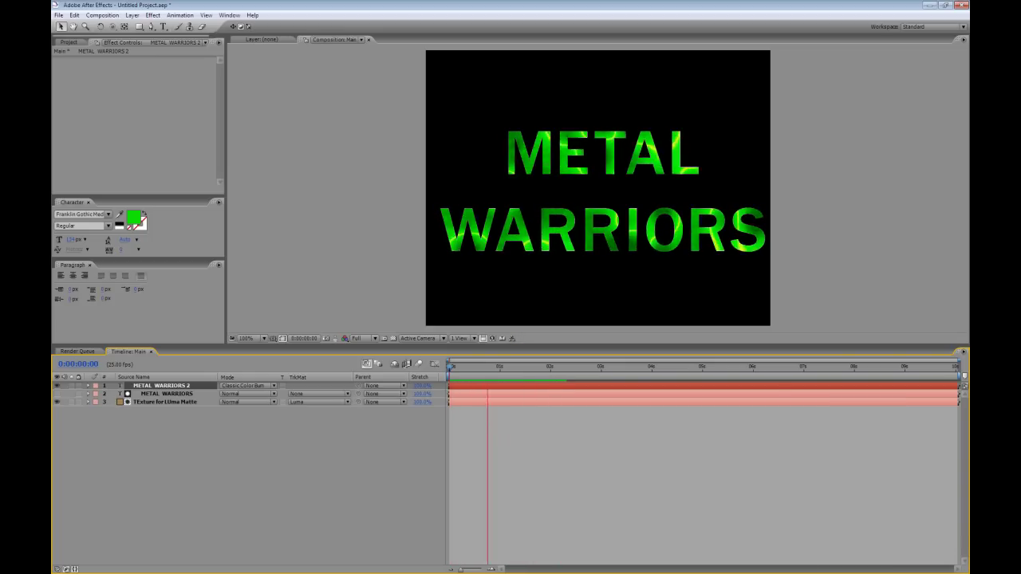
key(space)
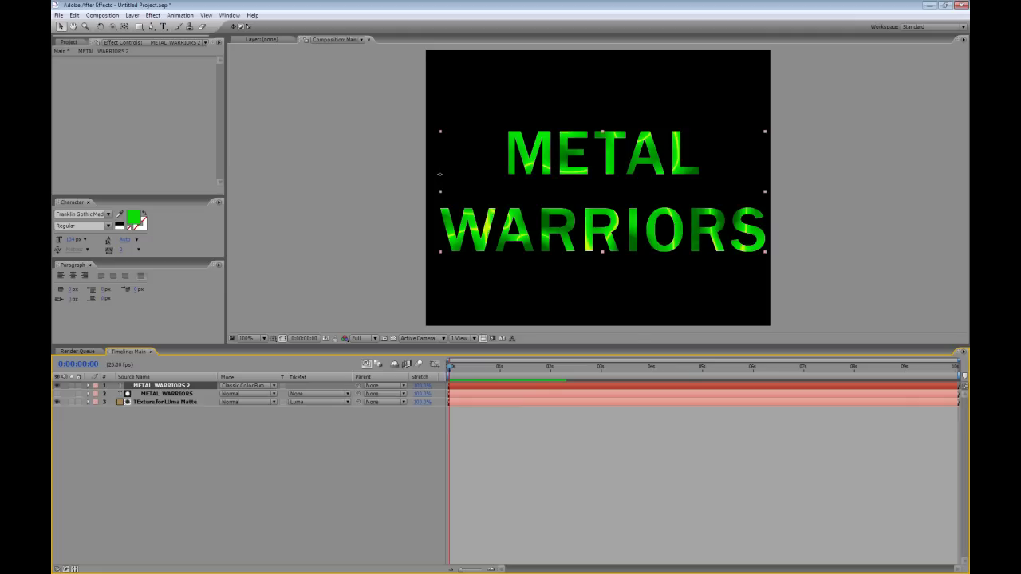
Step: Pre-compose all three layers into a composition named "METAL WARRIORS TEXT", moving all attributes into it
key(ctrl+shift+a)
drag(220, 415, 97, 381)
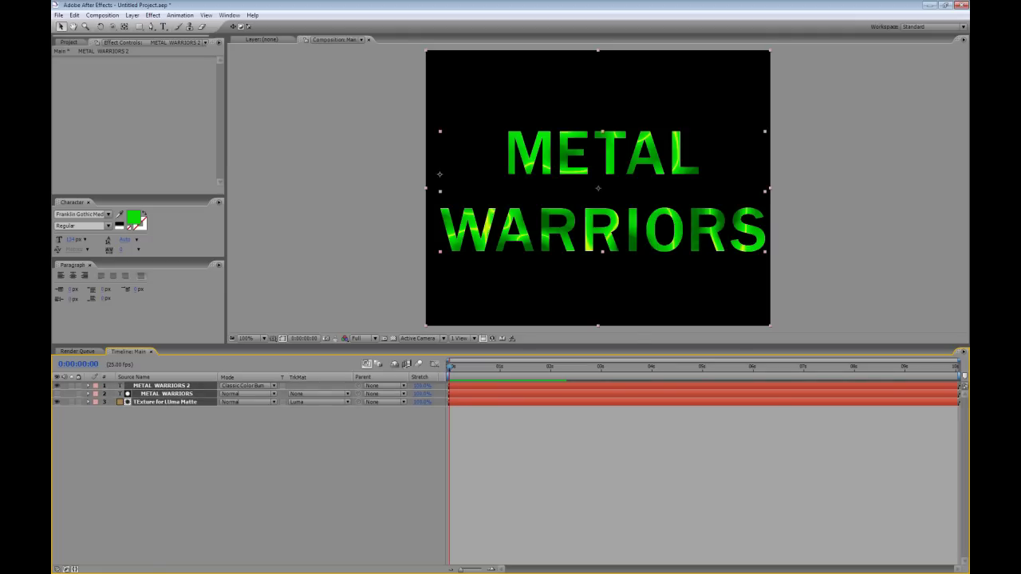
key(ctrl+shift+c)
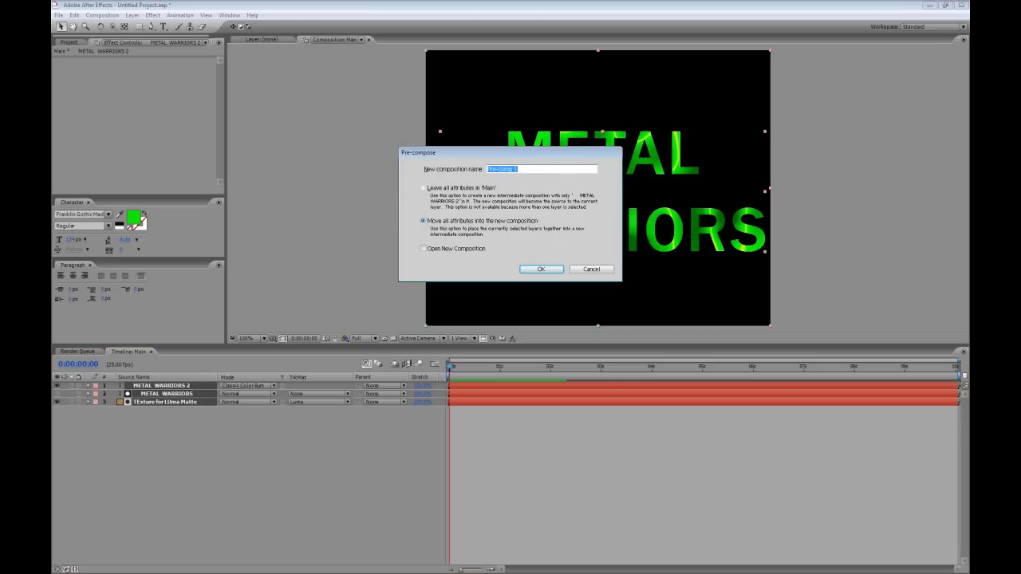
drag(510, 152, 314, 221)
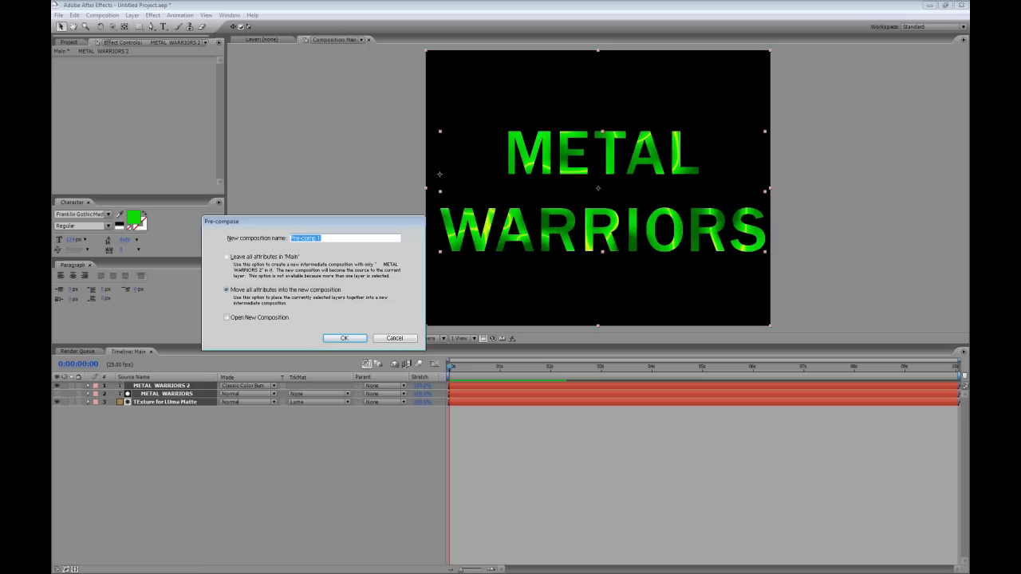
text(METAL WARRIORS TEXT)
key(Return)
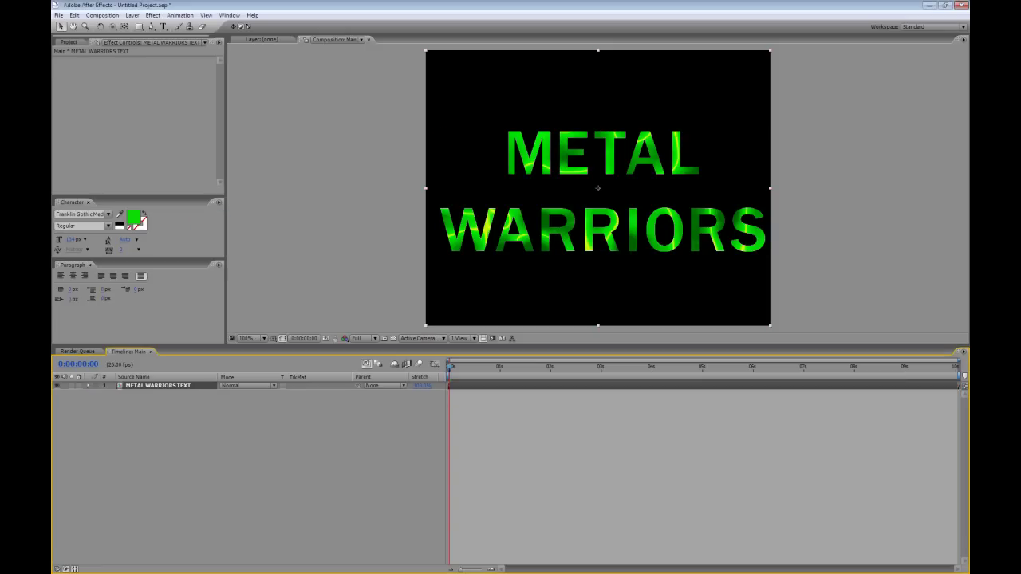
Step: Create a 720 x 576 solid layer named "TEXTURE"
key(ctrl+shift+a)
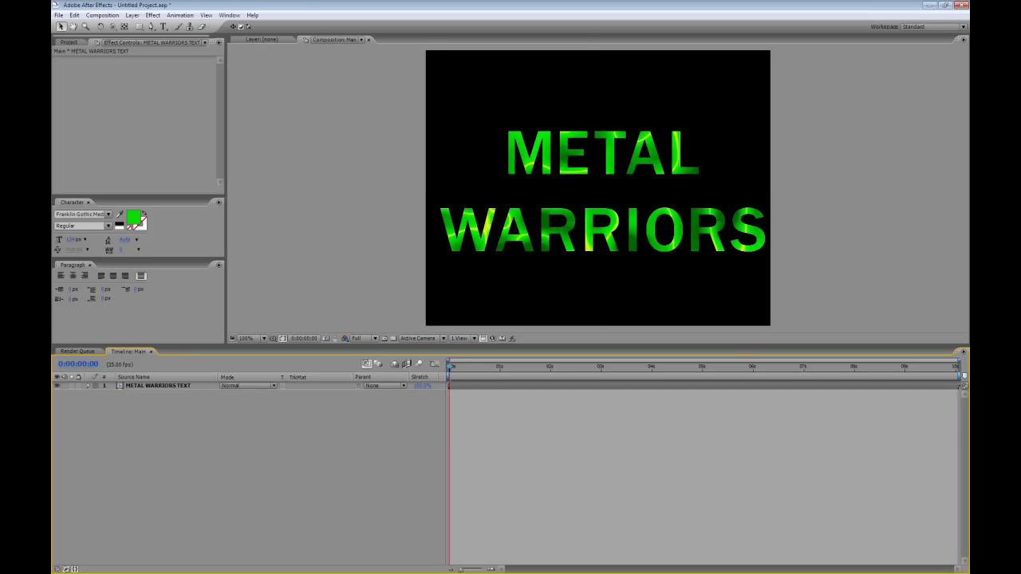
key(ctrl+y)
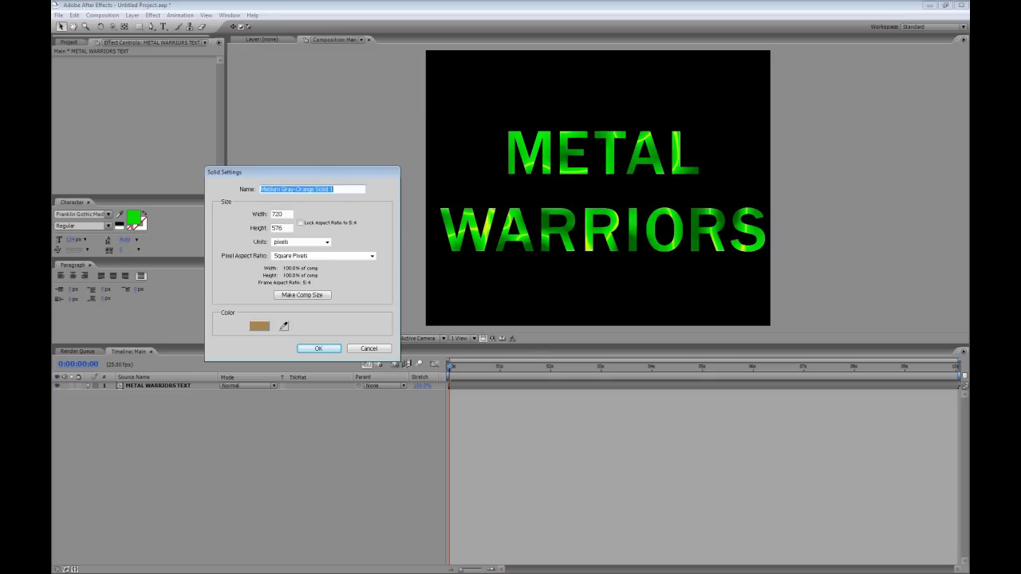
drag(302, 172, 308, 188)
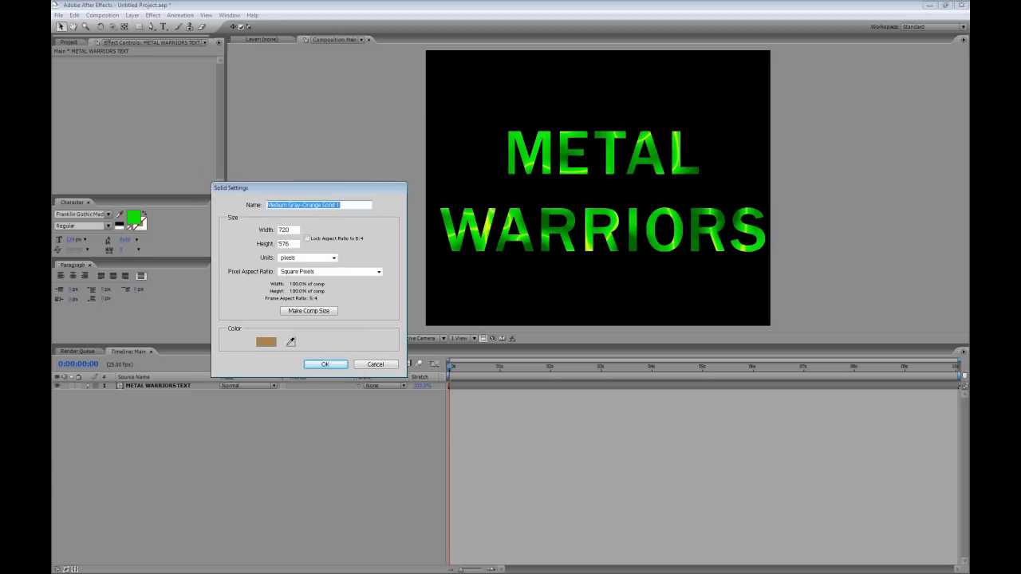
text(TEXTURE)
key(Return)
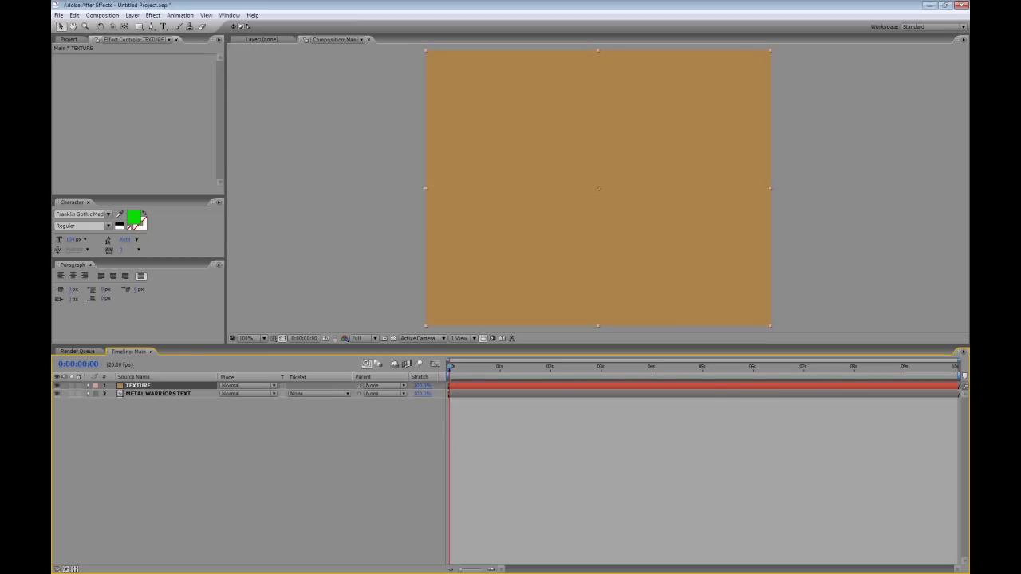
Step: Apply Fractal Noise to the TEXTURE solid with the fractal type Terrain, and reduce its contrast and brightness
click(152, 15)
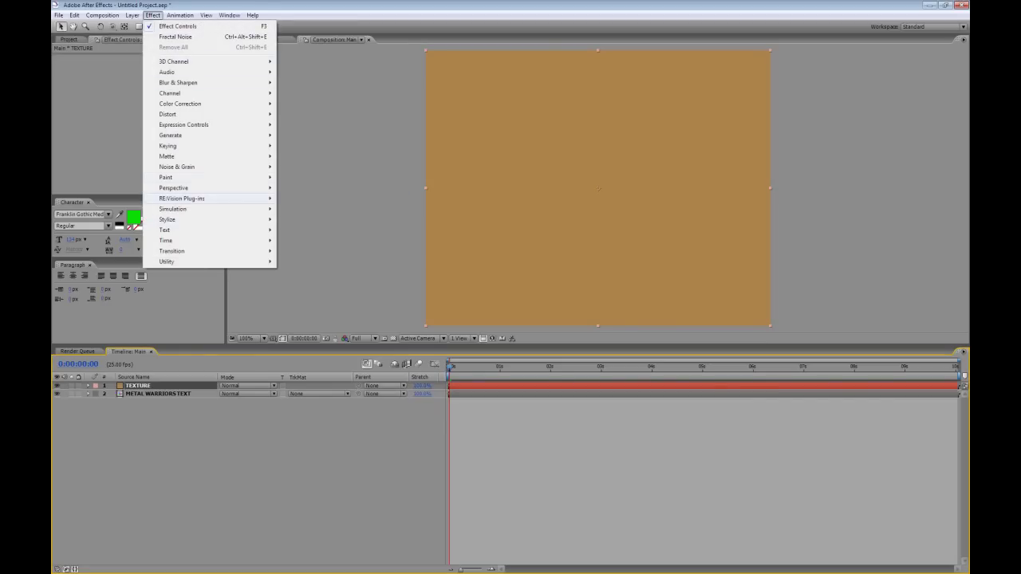
mouse_move(176, 166)
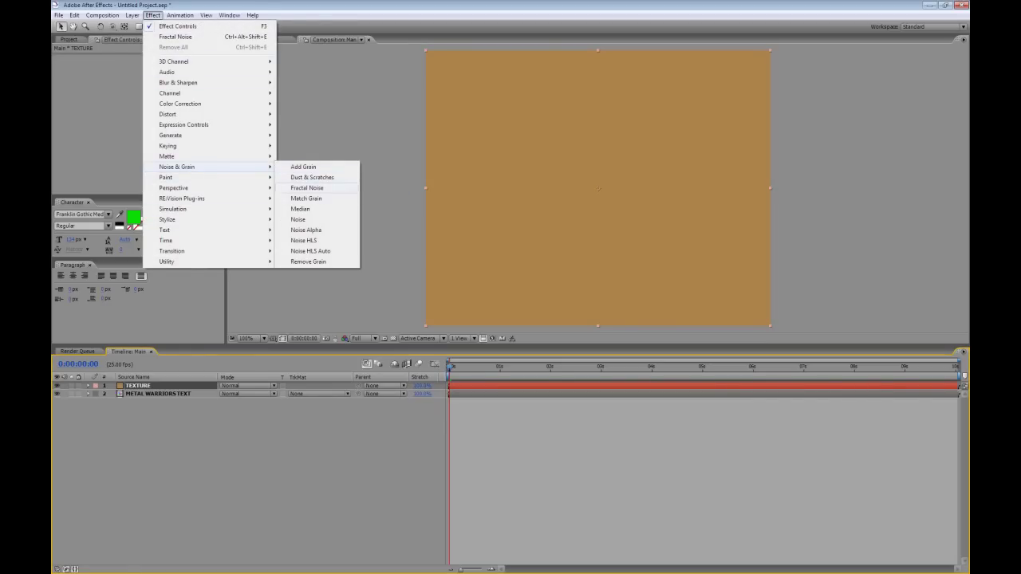
click(307, 188)
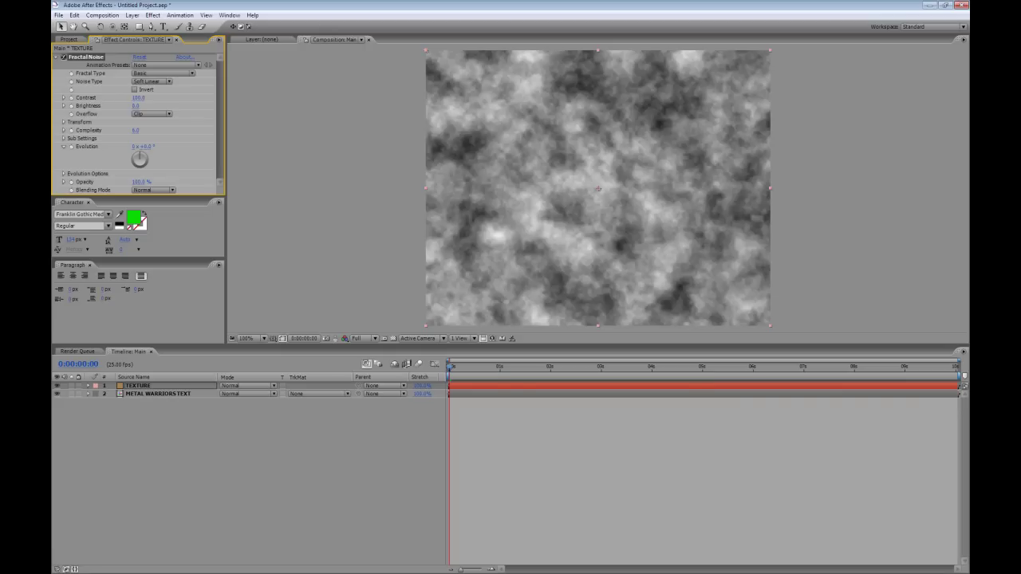
click(163, 73)
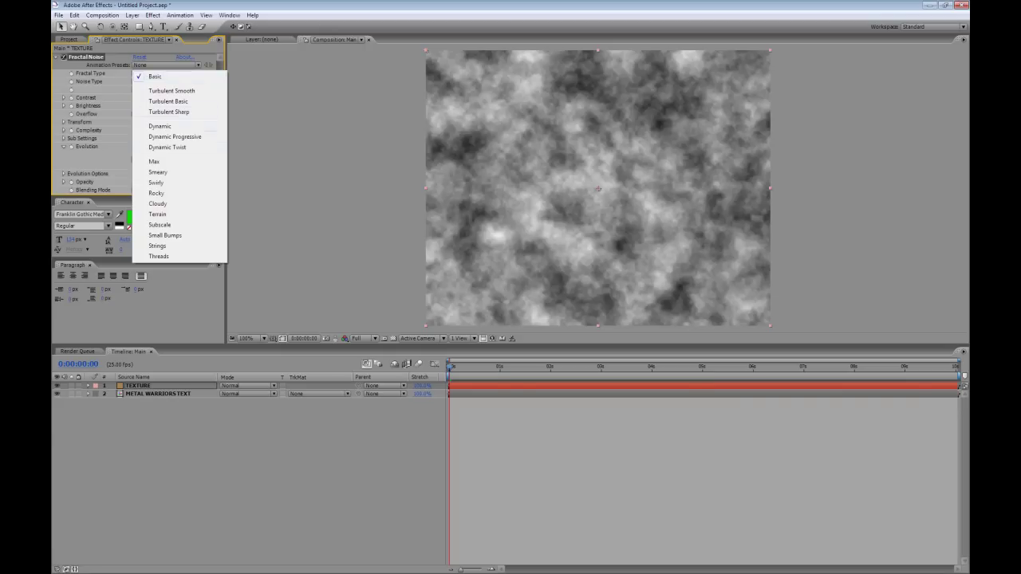
click(180, 220)
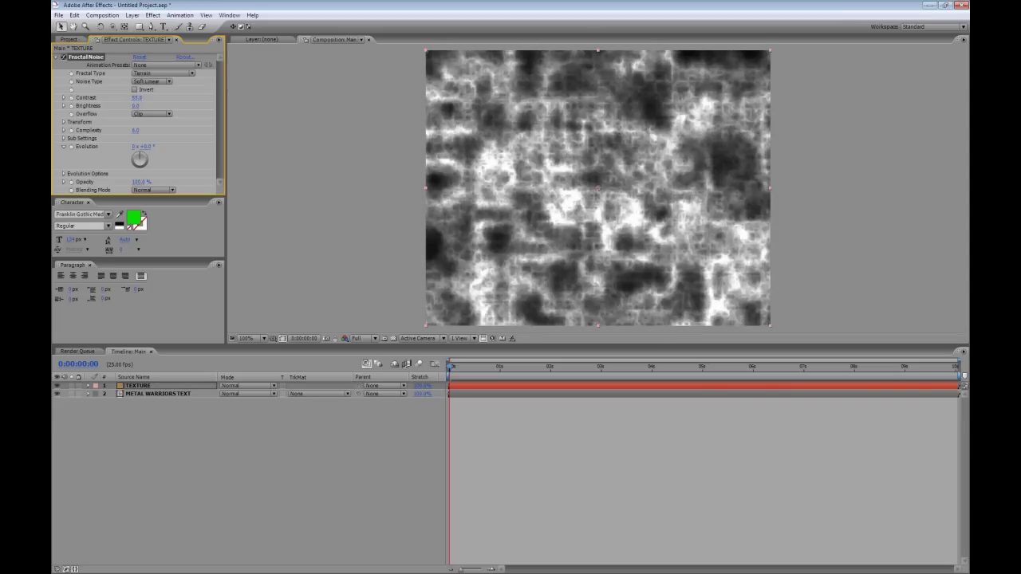
drag(136, 106, 131, 105)
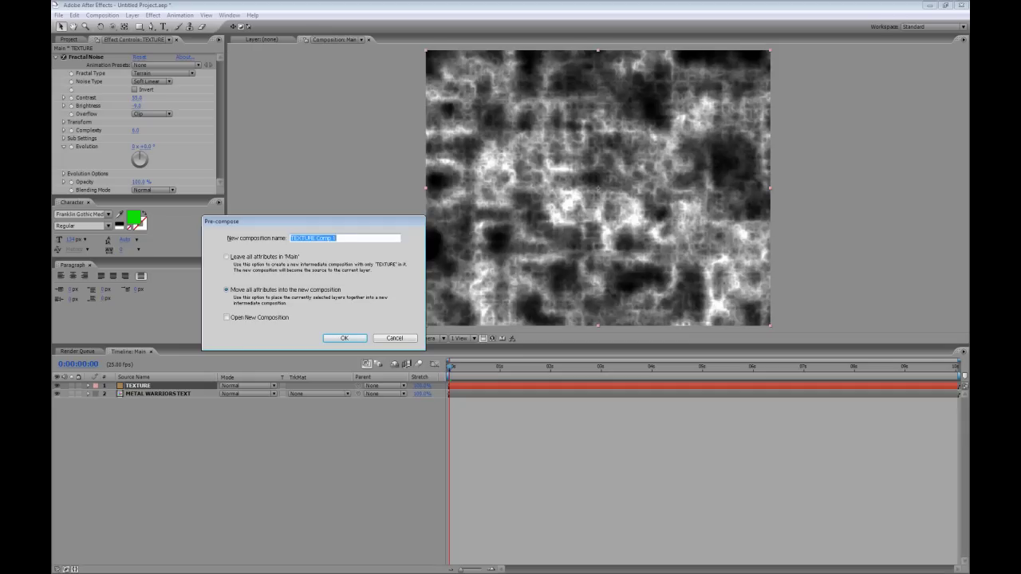
Step: Pre-compose the texture solid as "TEXTURE", moving all attributes, and place it hidden below the METAL WARRIORS TEXT layer
text(TEXTURE)
key(Return)
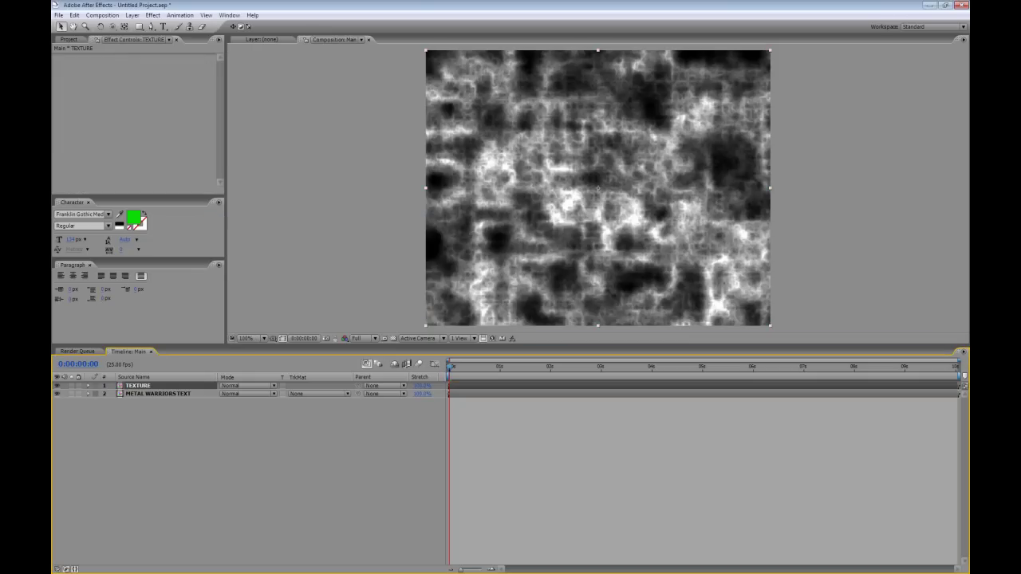
click(56, 385)
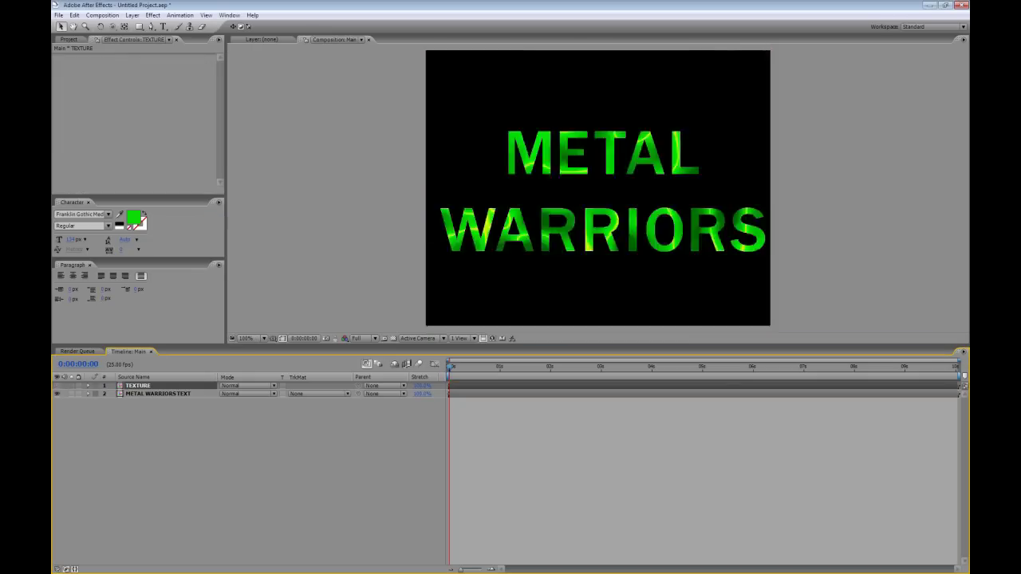
key(ctrl+bracketleft)
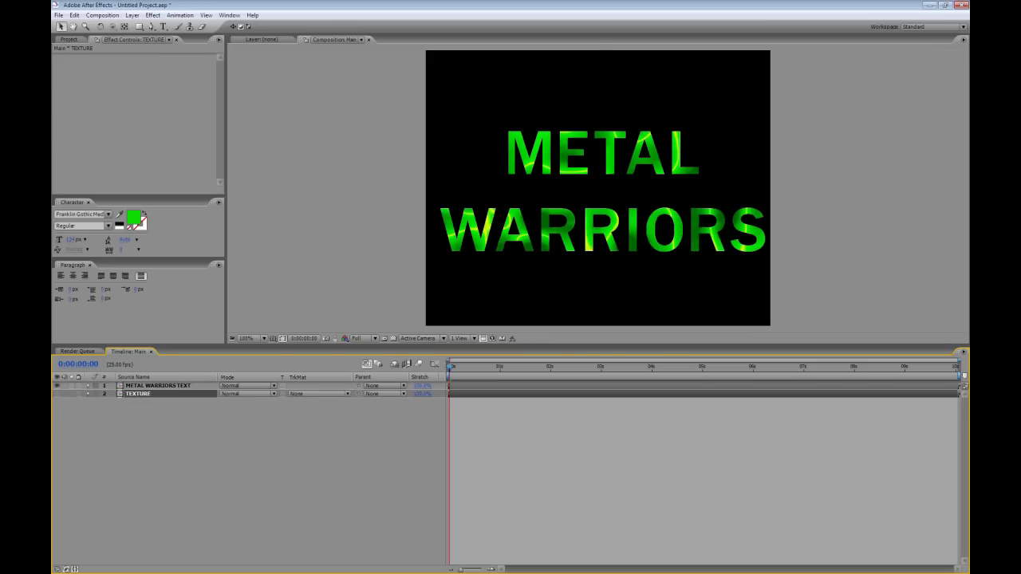
Step: Apply Texturize to the METAL WARRIORS TEXT layer with TEXTURE as the texture layer, and adjust its light direction
click(157, 385)
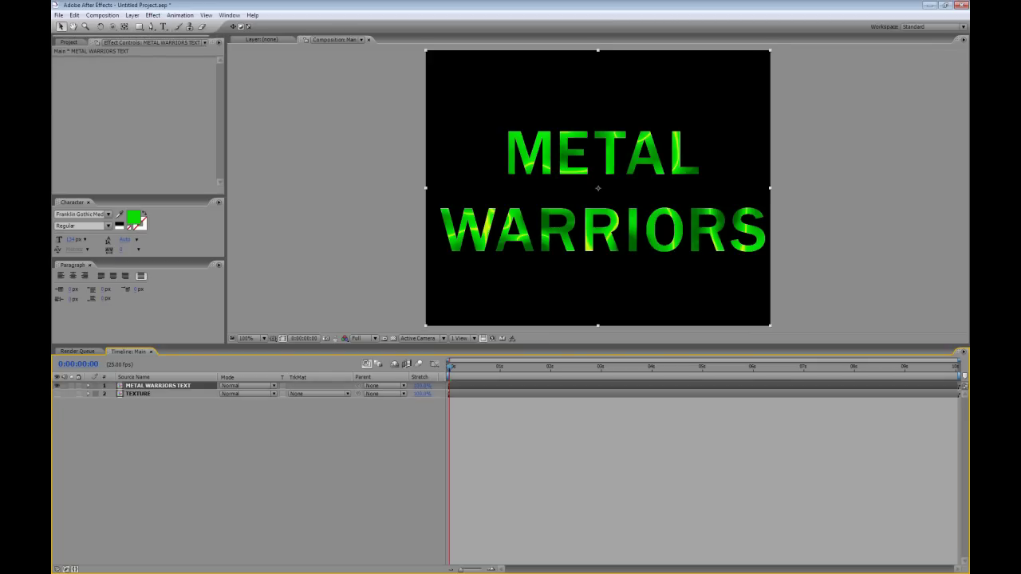
click(153, 15)
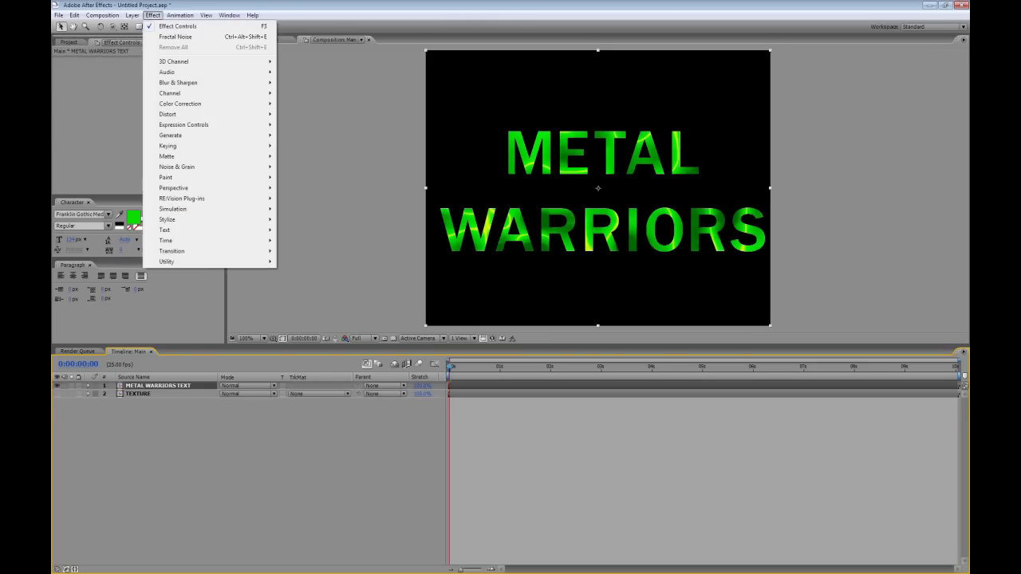
mouse_move(207, 220)
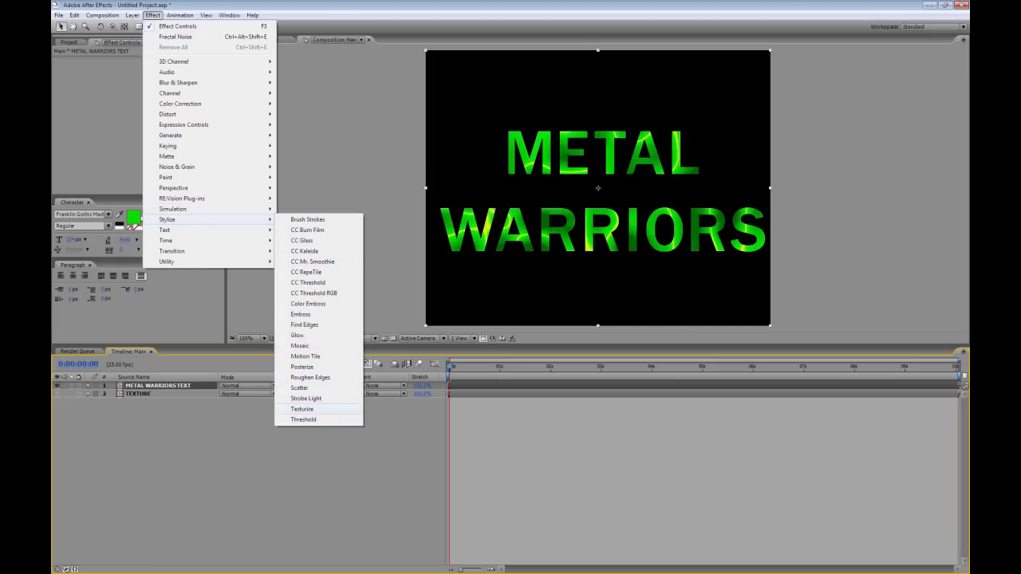
click(302, 408)
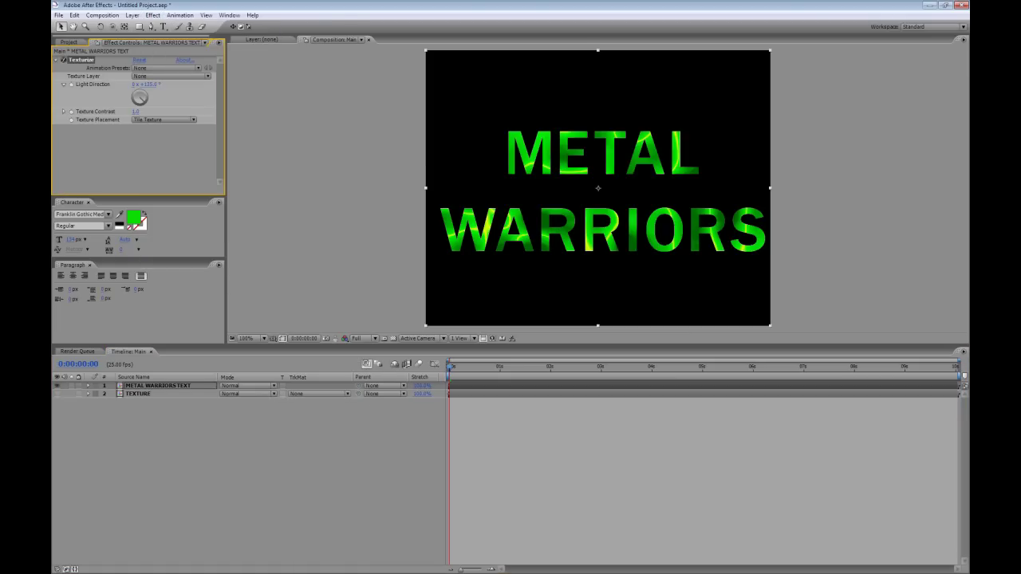
click(170, 76)
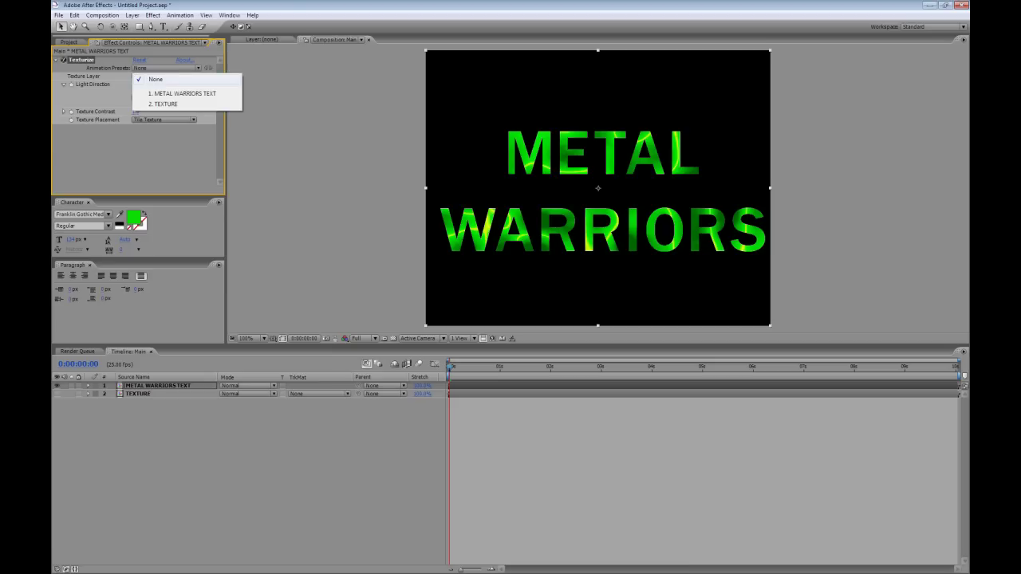
click(166, 104)
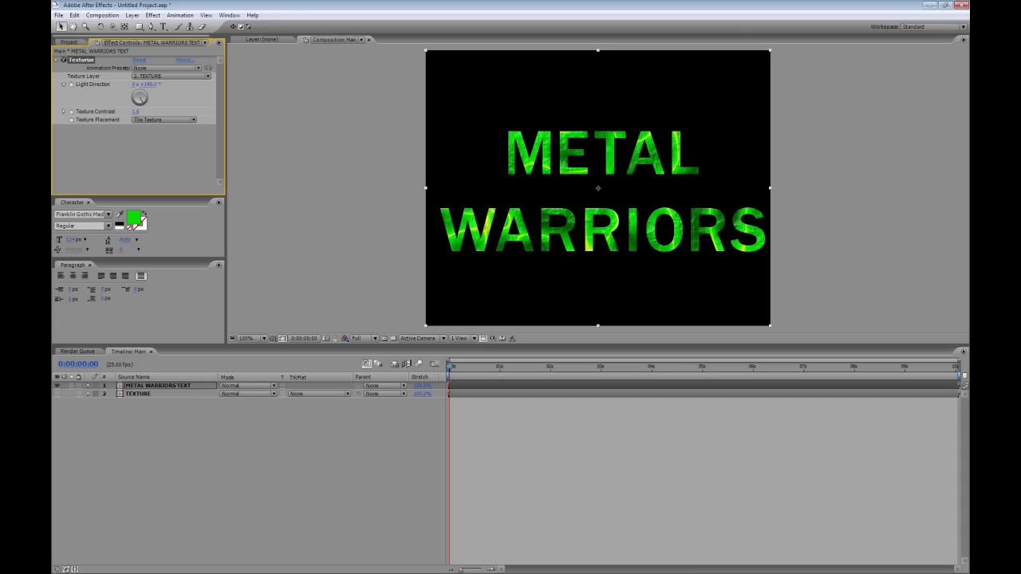
Step: Compare the title up close with the Texturize effect switched off and on
key(period)
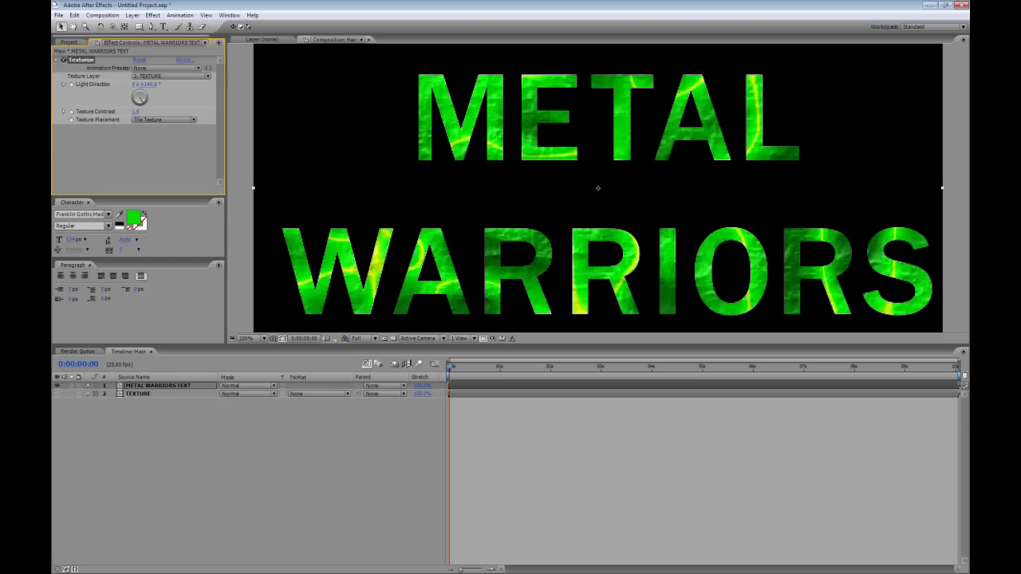
drag(598, 188, 594, 203)
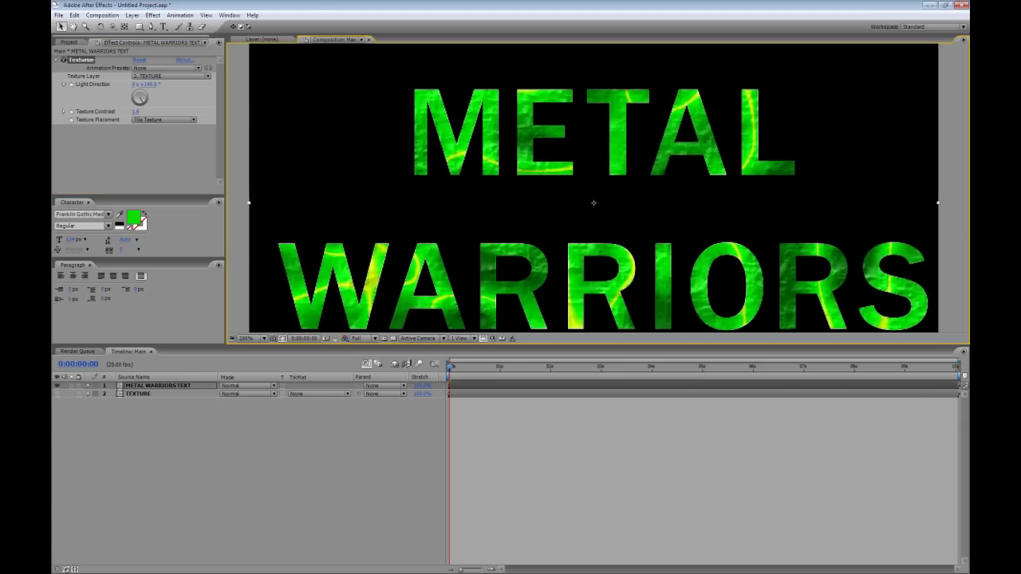
click(63, 60)
click(63, 60)
key(comma)
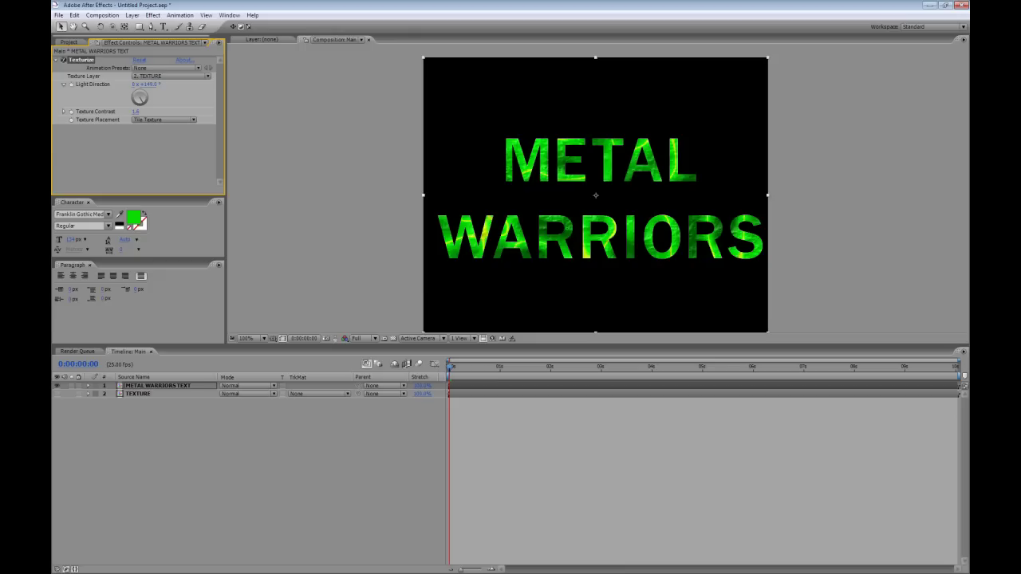
drag(595, 345, 595, 373)
click(158, 463)
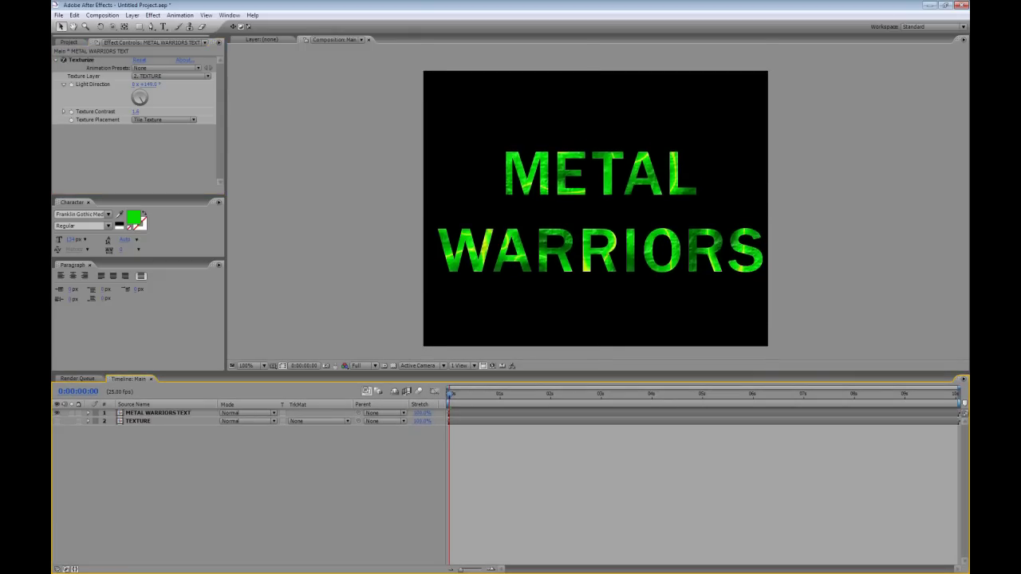
Step: Apply Roughen Edges to the METAL WARRIORS TEXT layer with the edge type Rusty Color
click(158, 412)
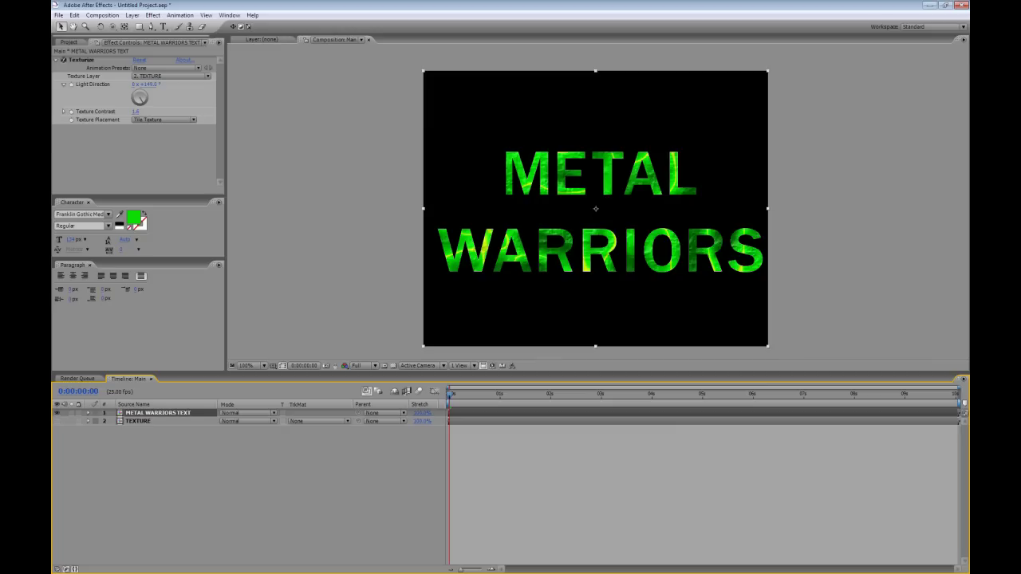
click(151, 15)
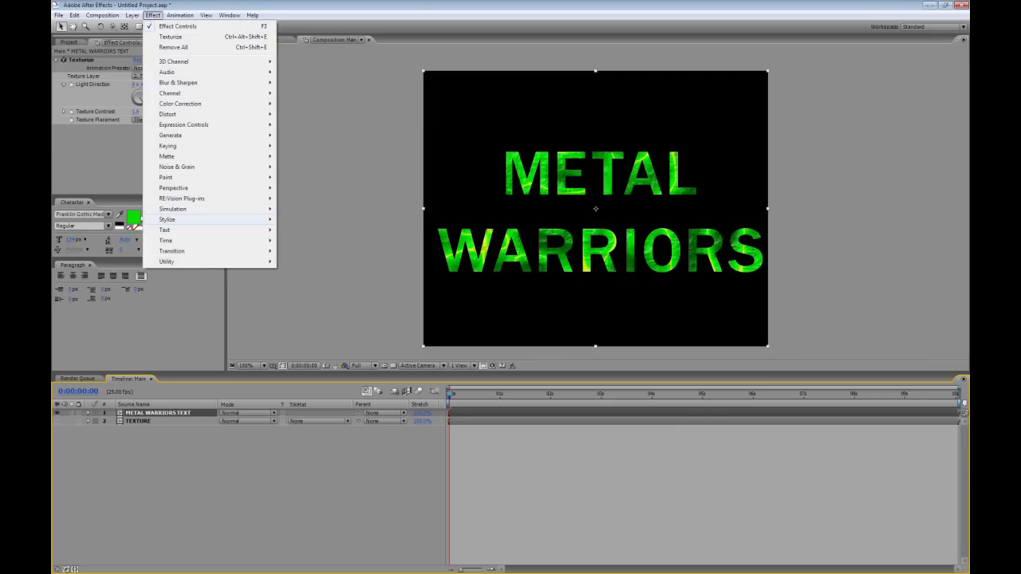
mouse_move(172, 219)
click(309, 377)
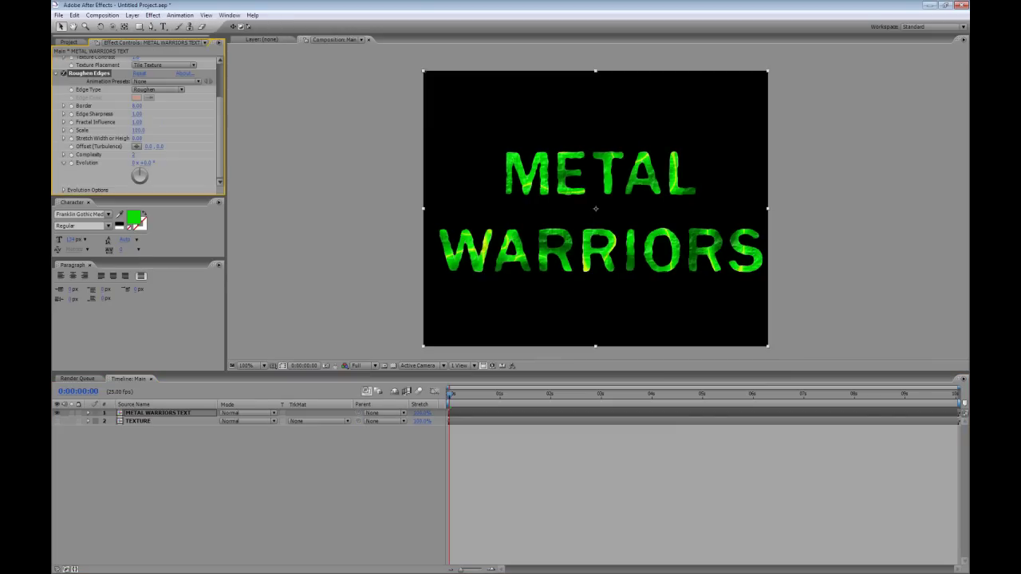
click(158, 89)
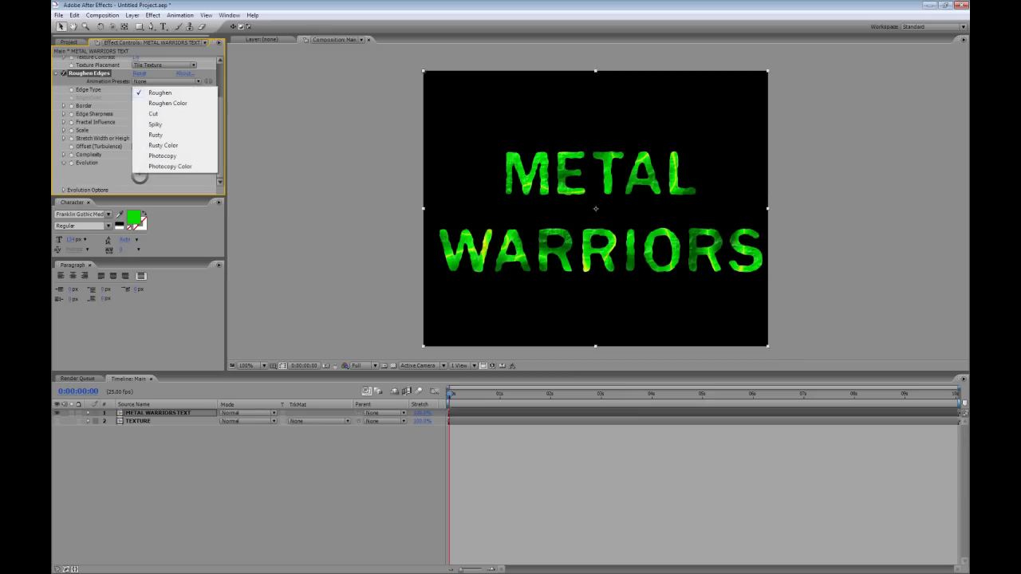
click(163, 145)
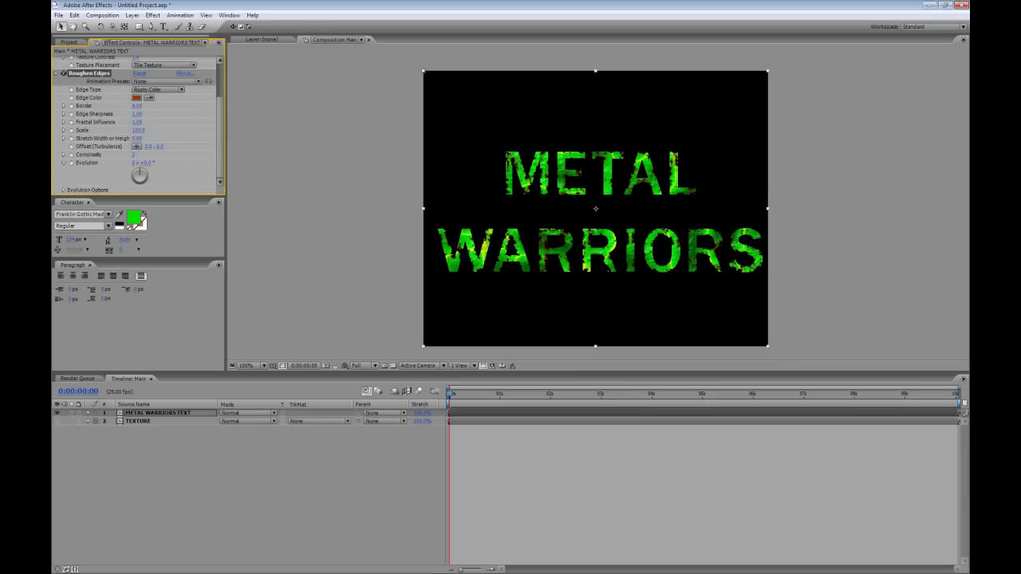
Step: Set the Roughen Edges edge color to light orange FFA172
click(136, 97)
drag(547, 337, 548, 299)
key(Return)
click(136, 97)
drag(547, 299, 495, 289)
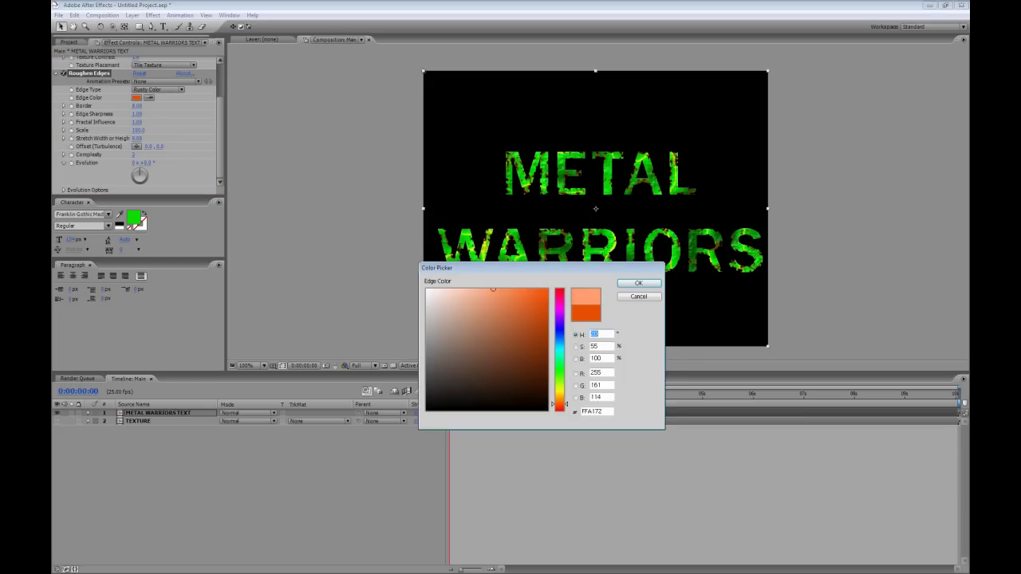
key(Return)
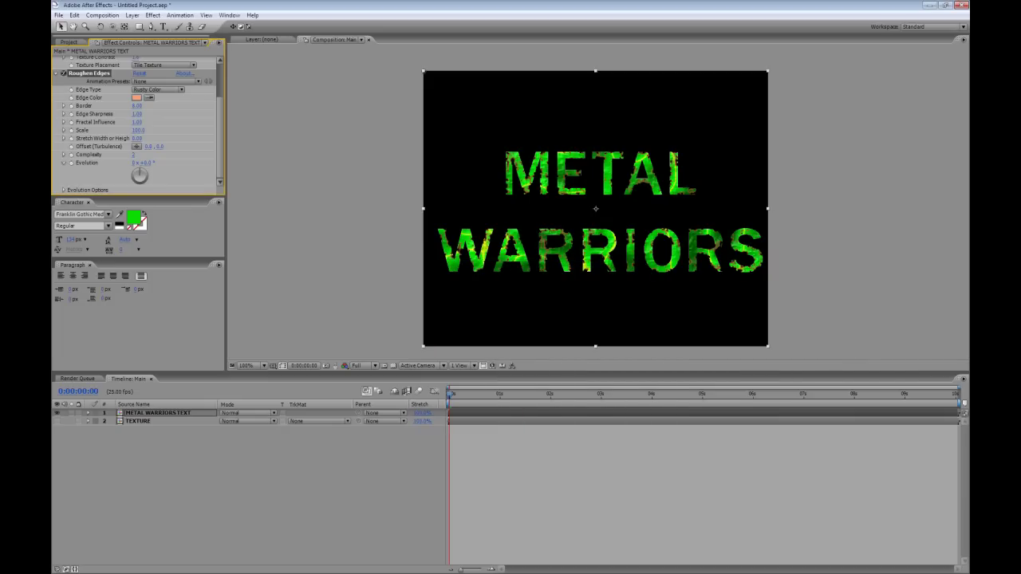
Step: Reduce the Roughen Edges border to about 6.3, set its scale to 115, and preview the composition
drag(136, 105, 122, 105)
drag(138, 130, 107, 130)
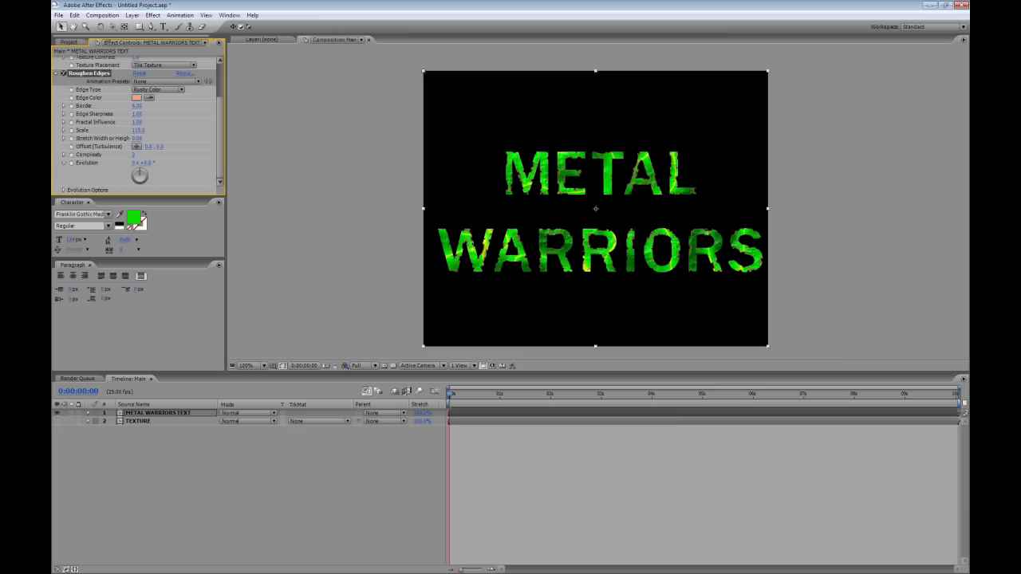
key(F2)
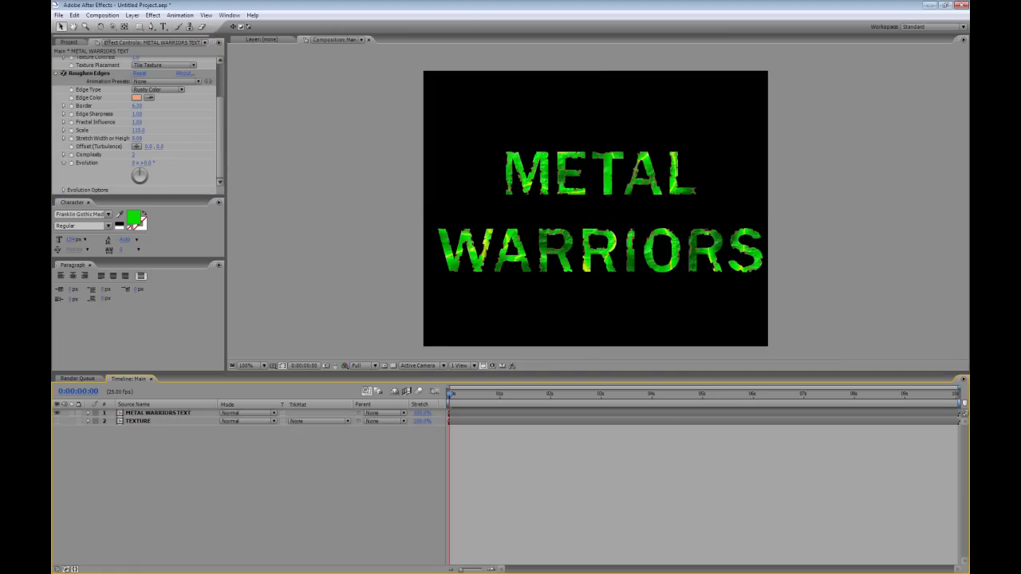
key(KP_0)
Step: Make the METAL WARRIORS TEXT layer 3D and keyframe its Orientation and X, Y and Z Rotation at 0:00:00:00
key(F4)
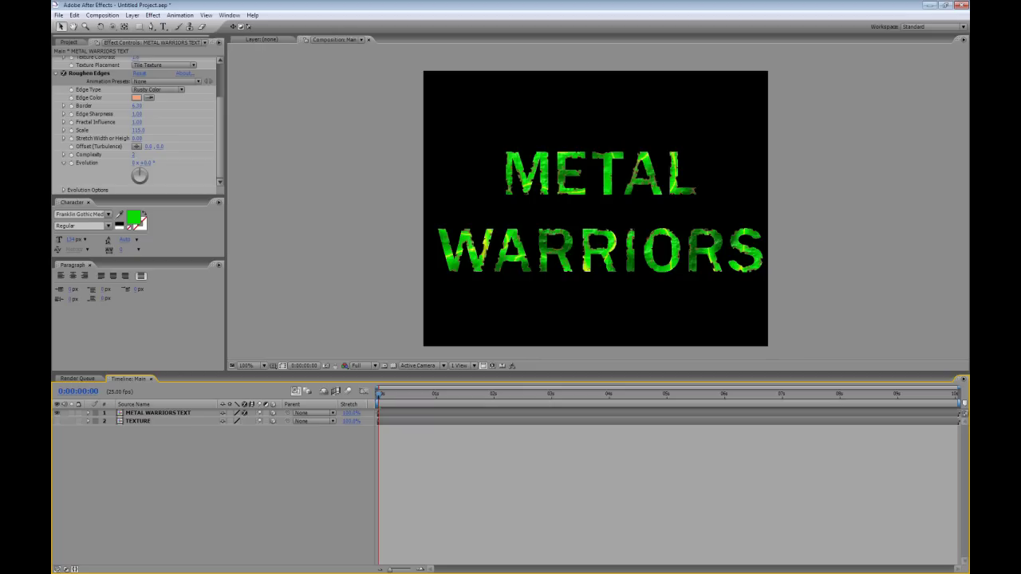
click(157, 412)
key(r)
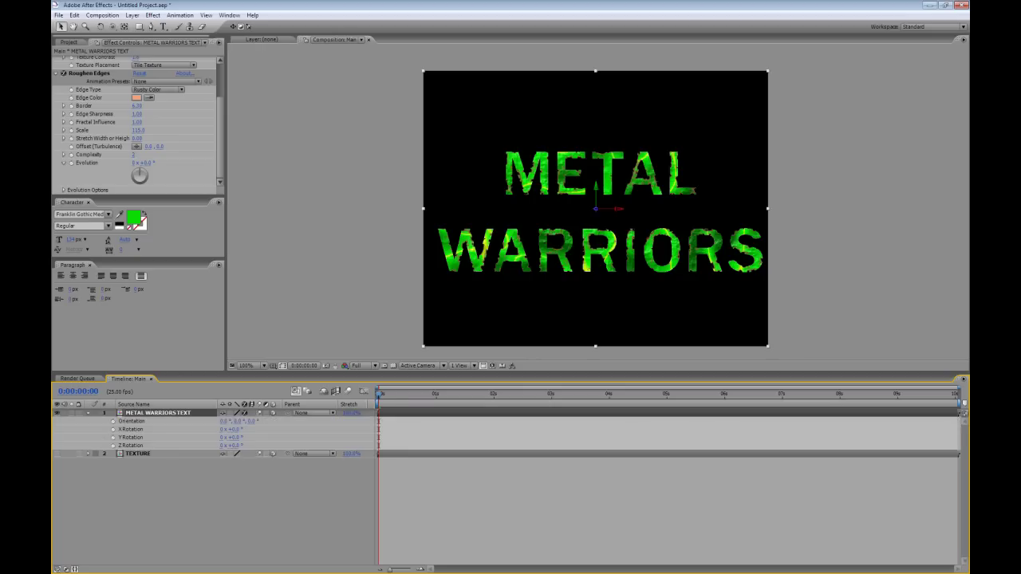
drag(112, 421, 112, 445)
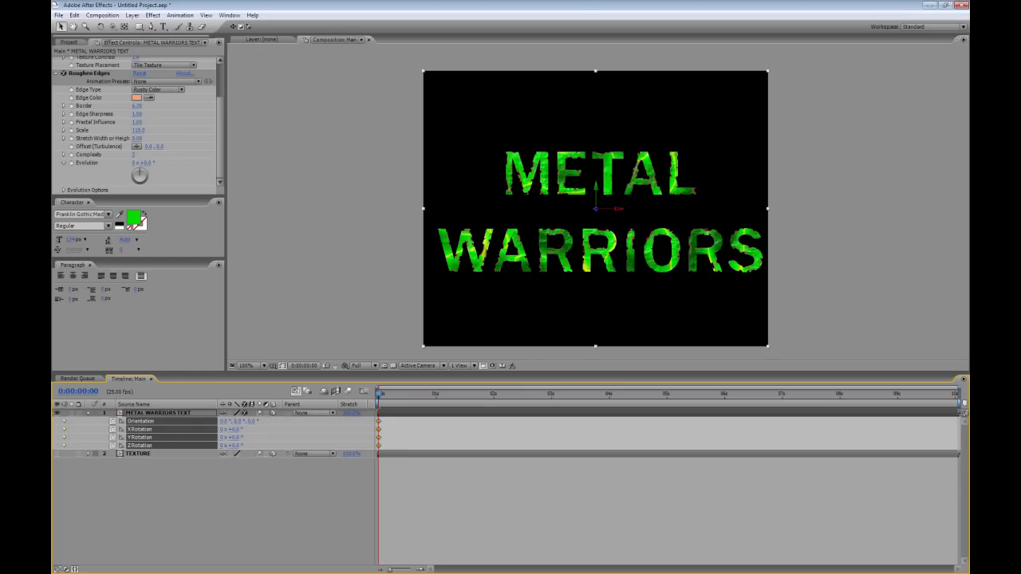
click(158, 412)
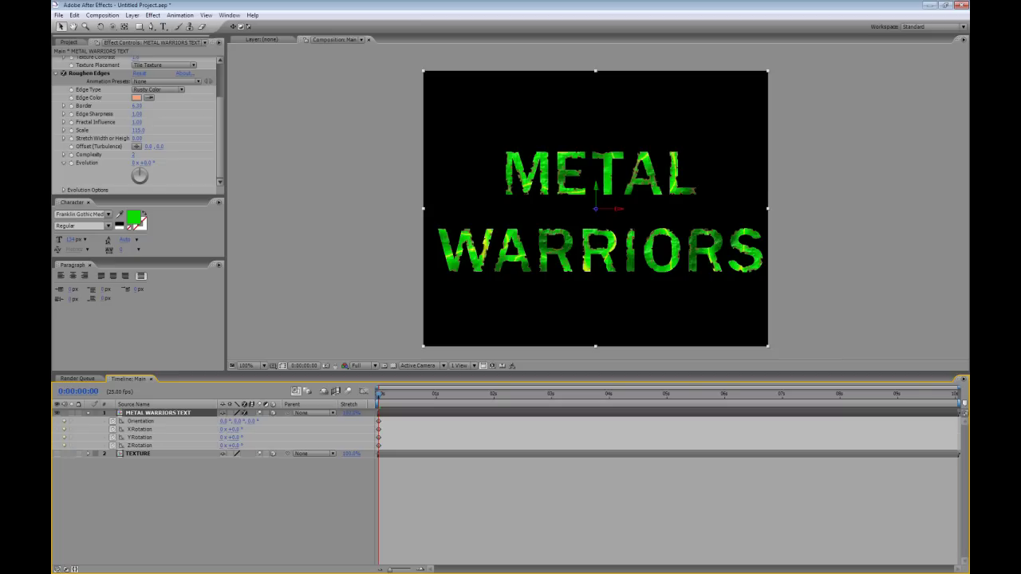
Step: Move the four Orientation and Rotation keyframes to 0:00:01:13
key(space)
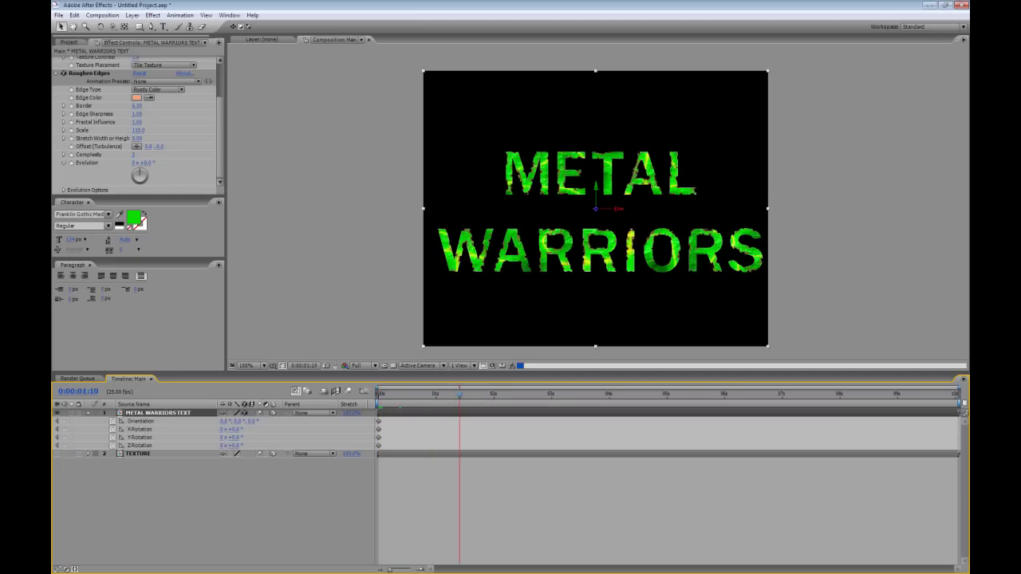
drag(387, 448, 466, 429)
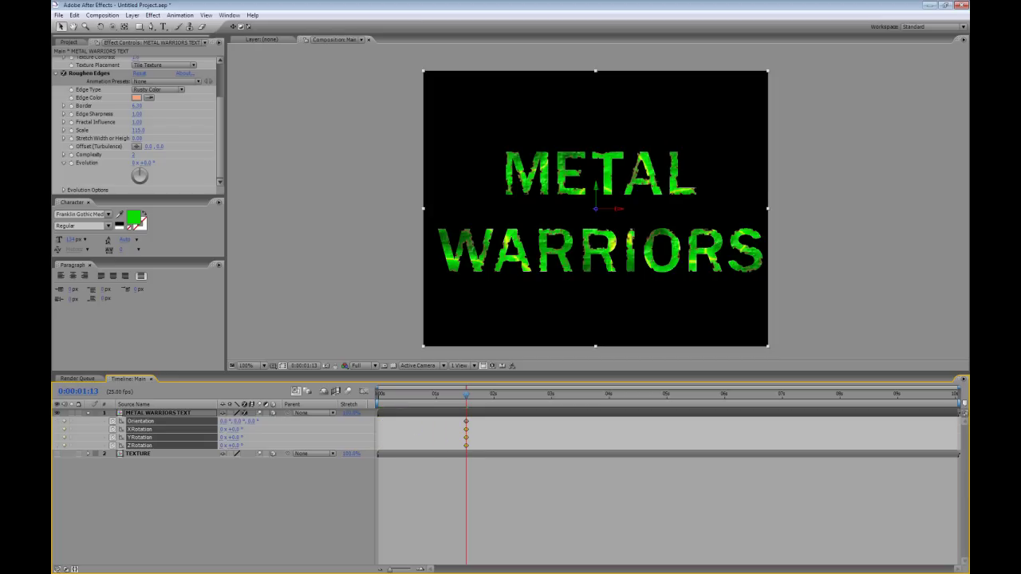
drag(440, 429, 465, 429)
Step: At 0:00:00:00, set the title's X Rotation to about 53°, Y Rotation to about 31° and Z Rotation to about -4°
drag(465, 394, 378, 394)
key(ctrl+shift+a)
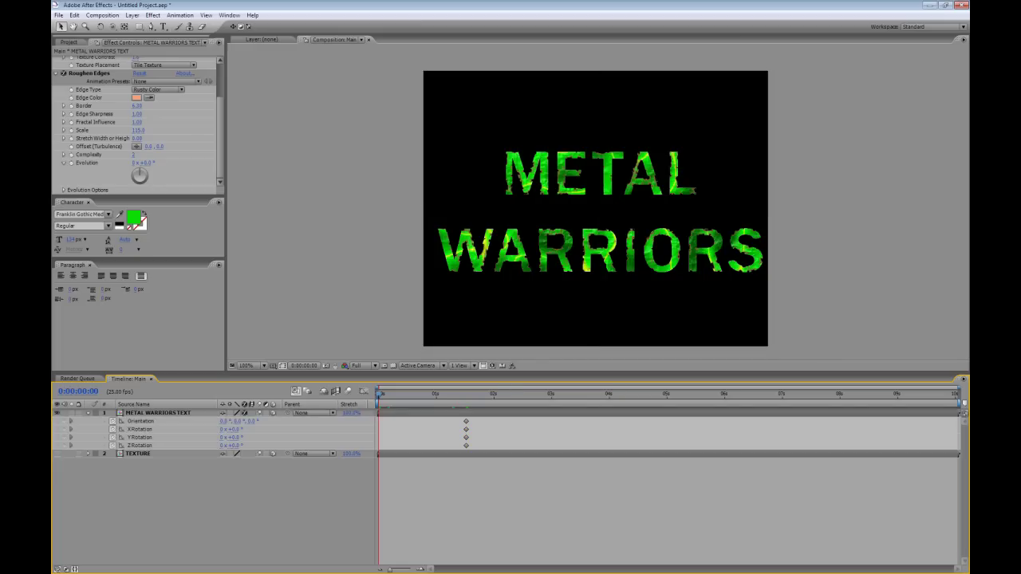
mouse_move(235, 429)
mouse_down()
mouse_move(278, 429)
mouse_move(232, 445)
mouse_up()
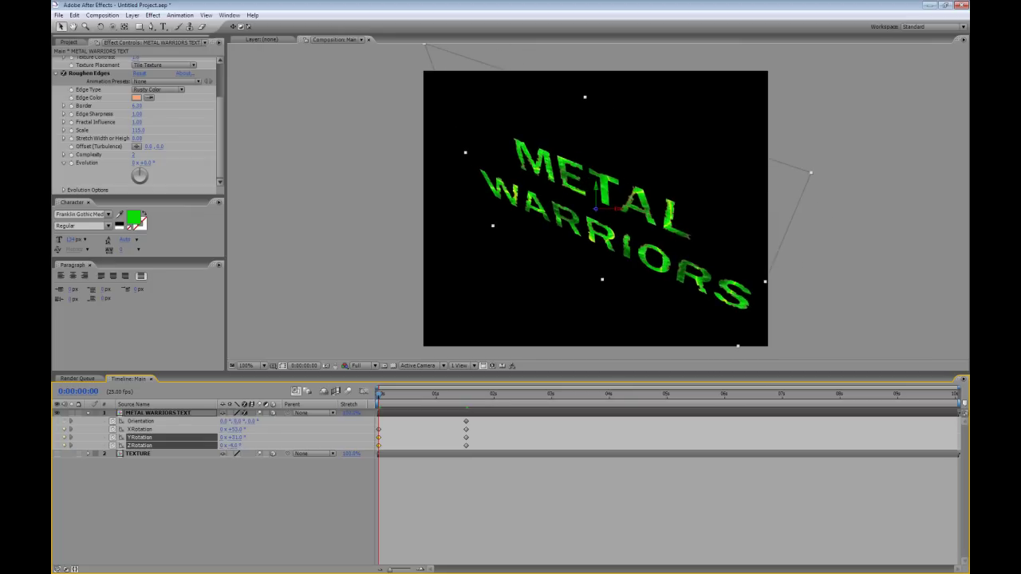
click(141, 445)
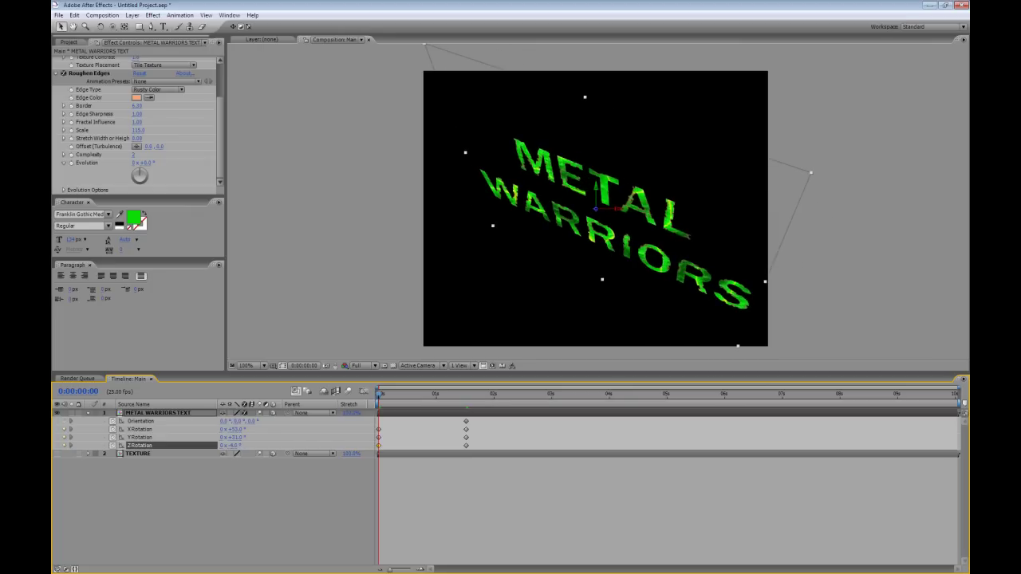
Step: Add a Position keyframe to the METAL WARRIORS TEXT layer and move it to 0:00:01:13
click(157, 412)
key(shift+p)
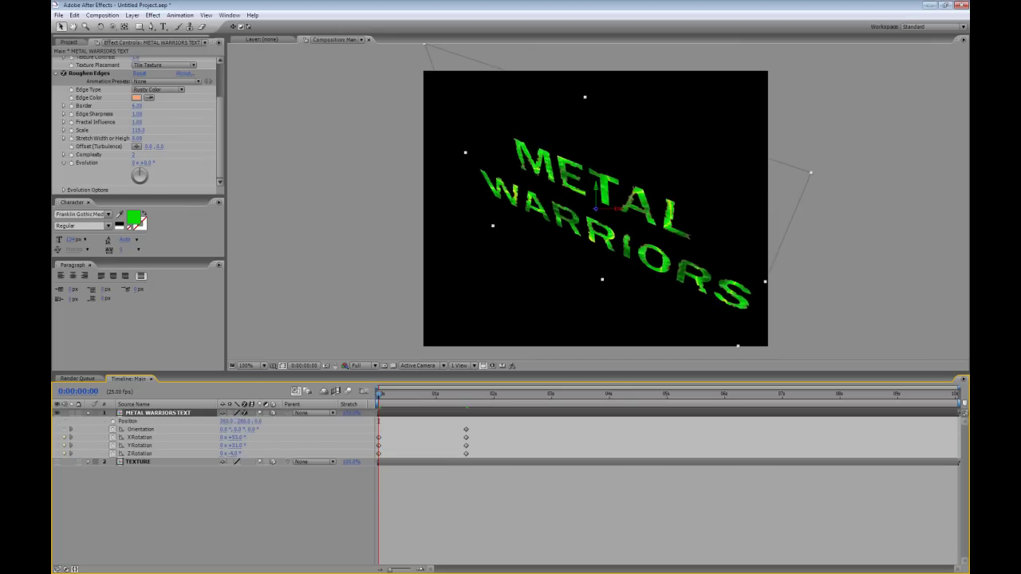
key(alt+shift+p)
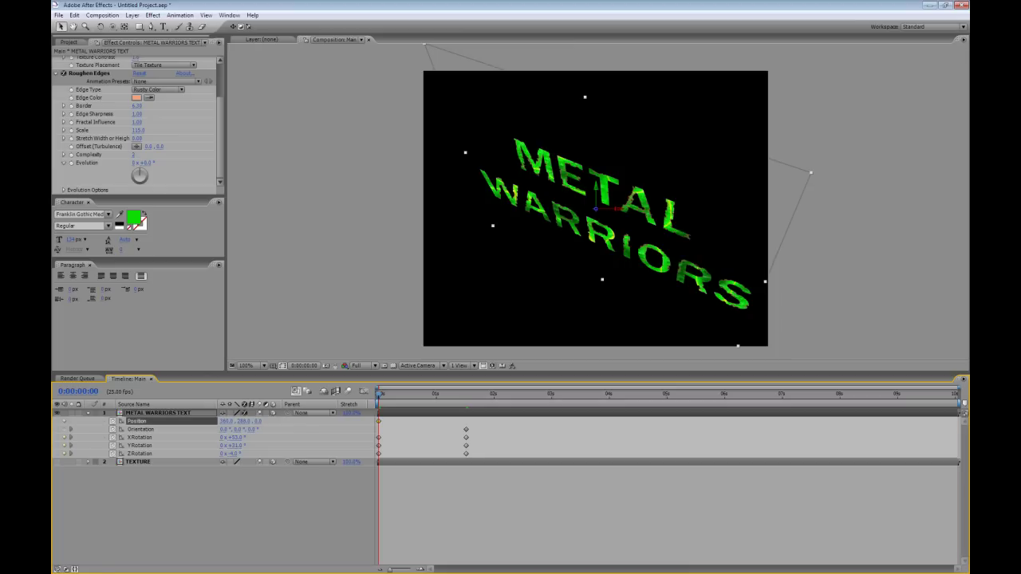
drag(378, 421, 465, 421)
Step: Set the title's start Position above the frame, to about 360, -356, 482, and preview the animation with motion blur
drag(243, 421, 158, 421)
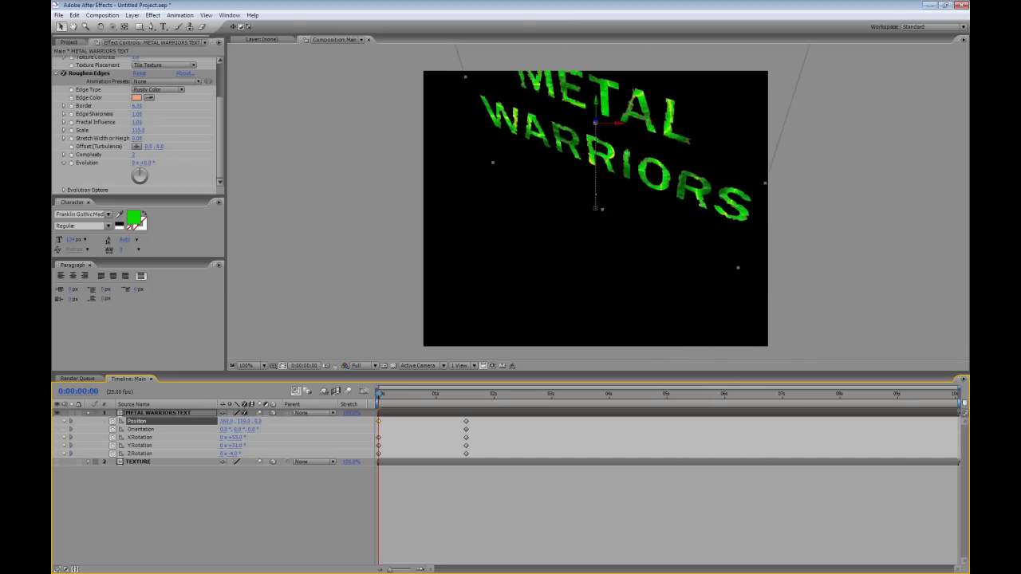
click(158, 412)
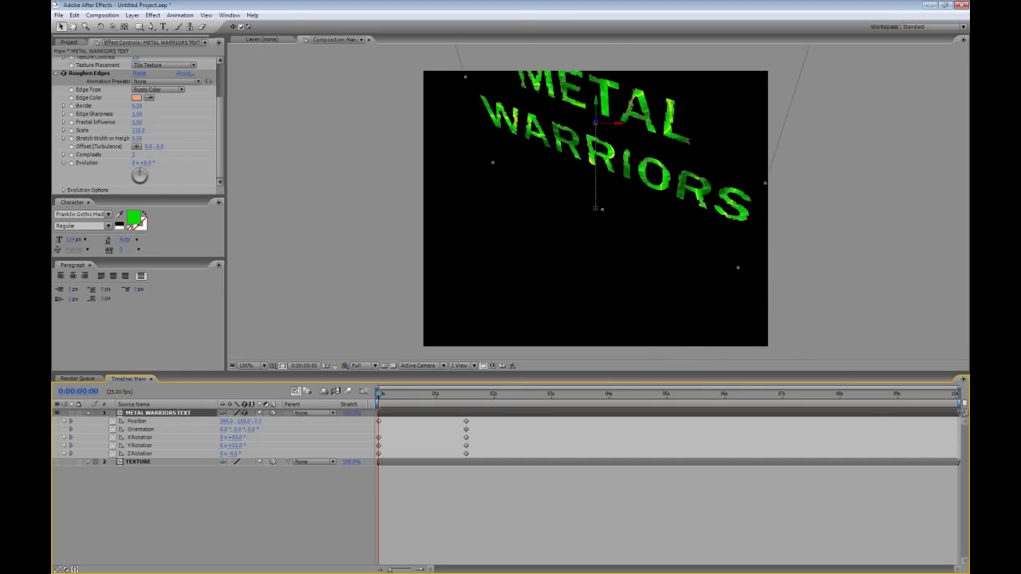
drag(257, 421, 520, 421)
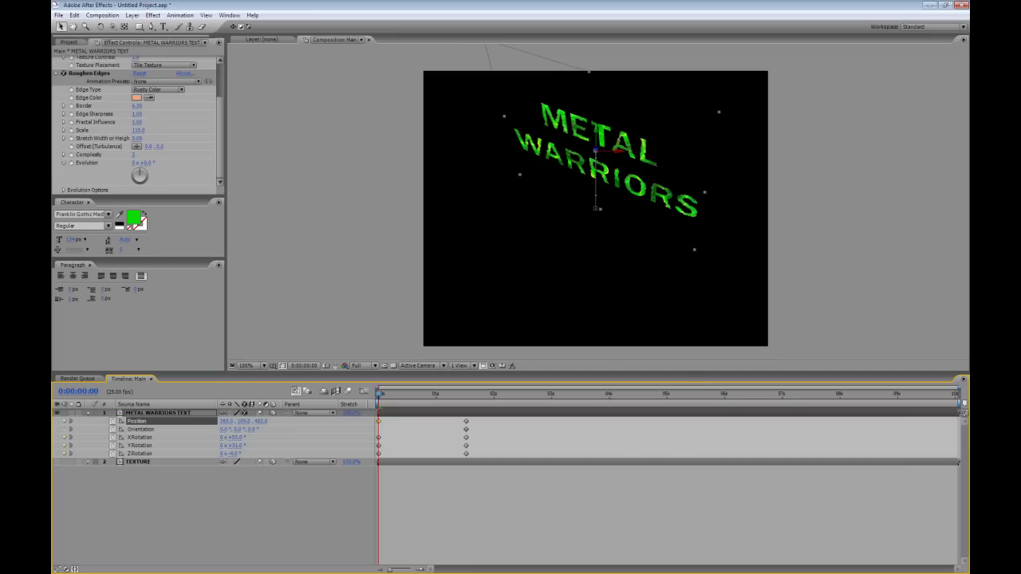
drag(243, 421, 151, 421)
drag(223, 421, 140, 421)
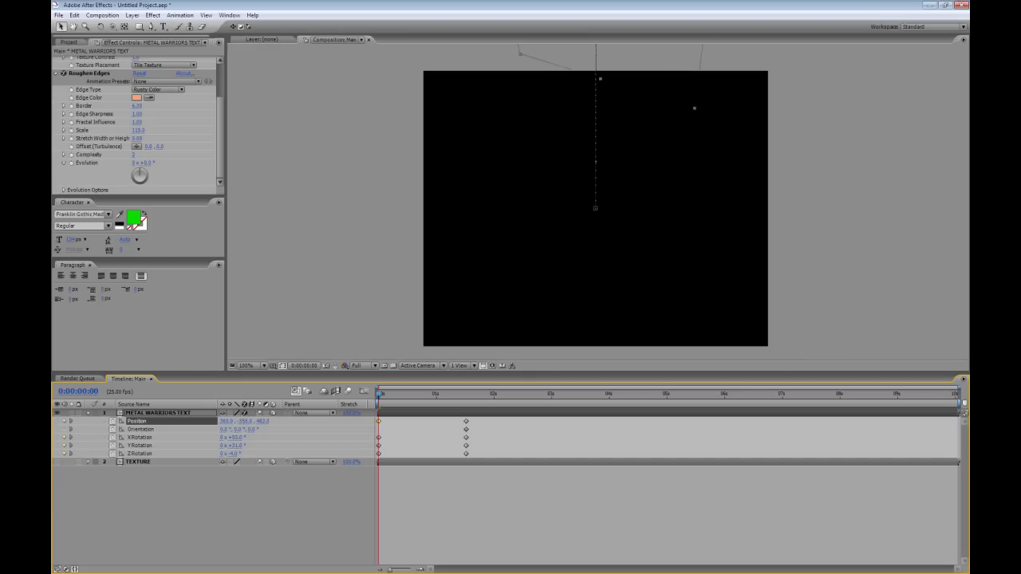
key(KP_0)
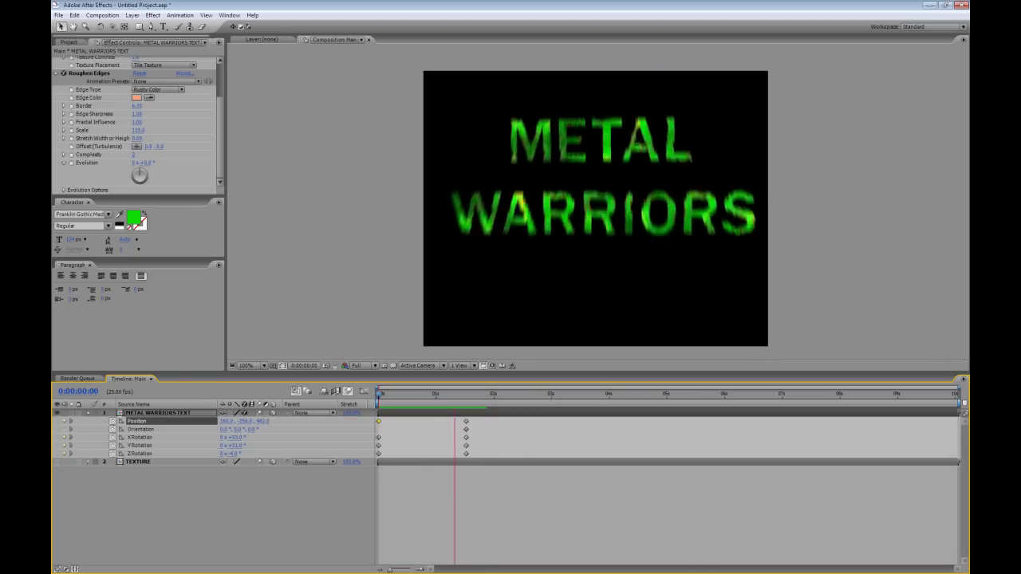
key(space)
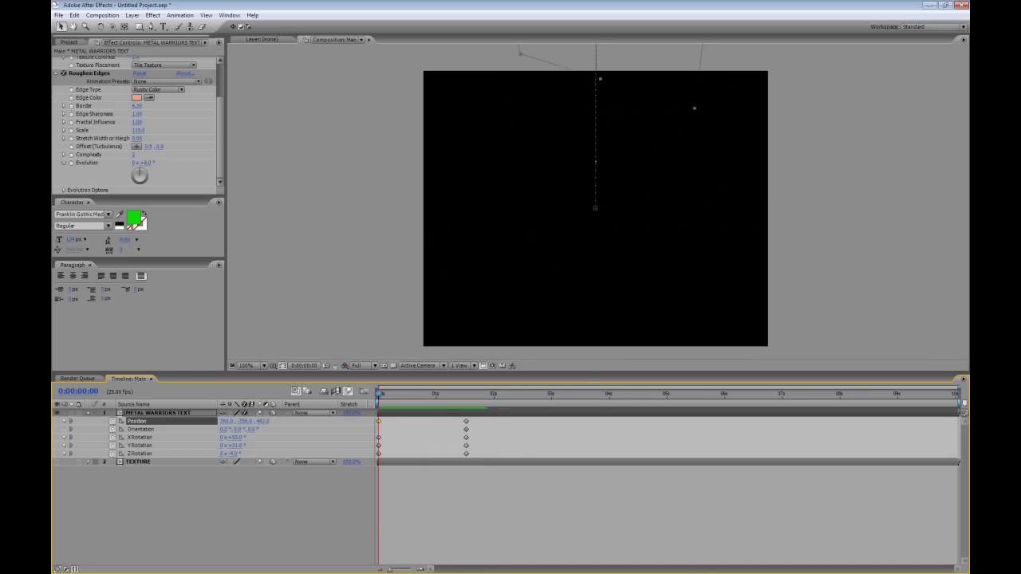
Step: Apply Easy Ease to the Position, Orientation and Rotation keyframes at 0:00:01:13, and preview the animation from the start
key(space)
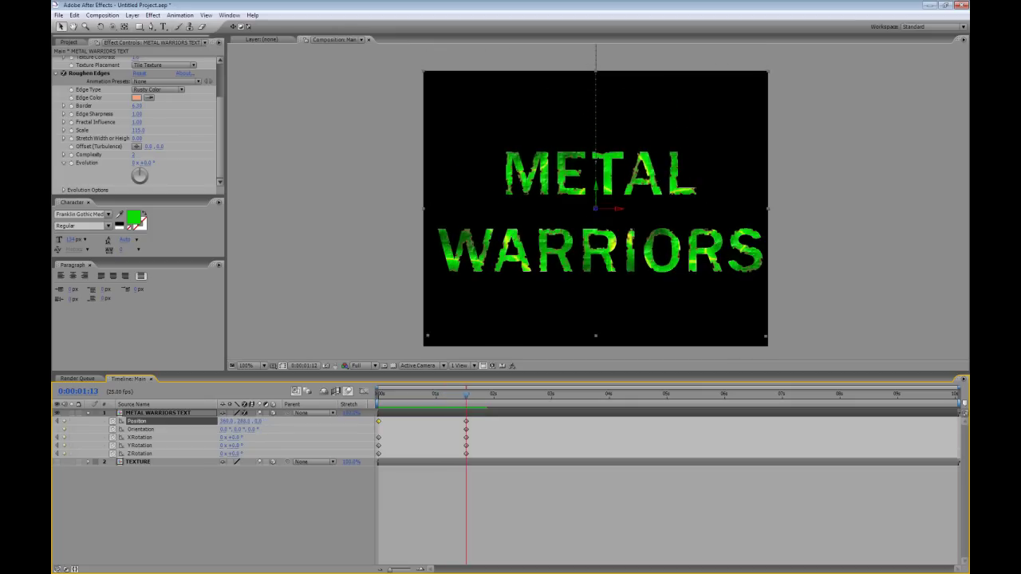
drag(477, 456, 451, 418)
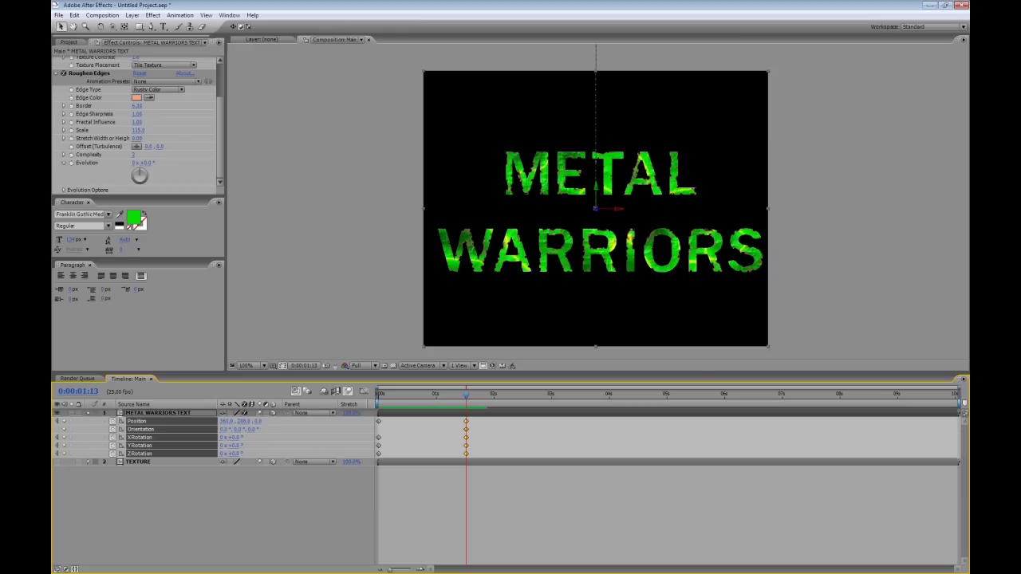
key(F9)
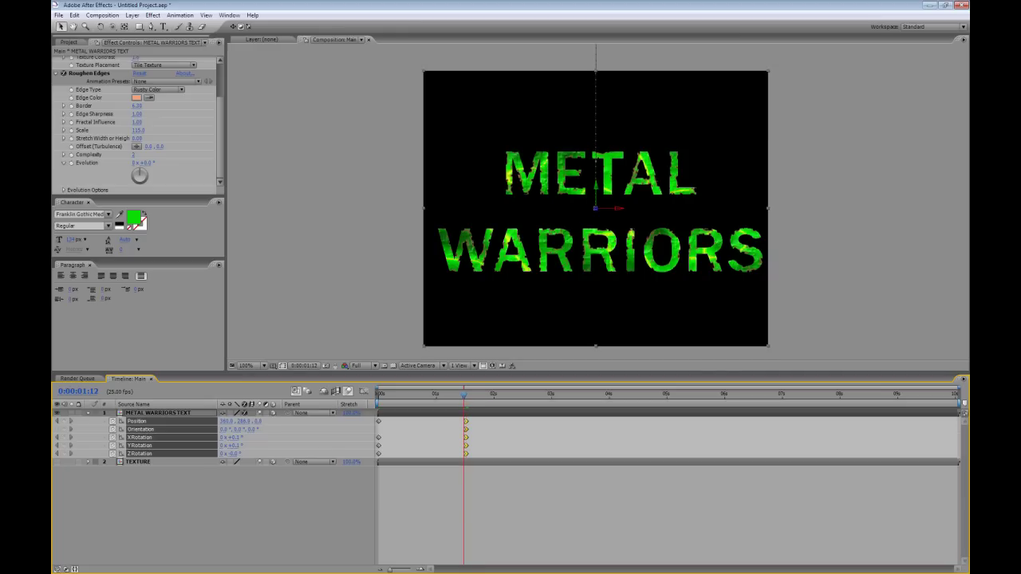
key(Home)
key(KP_0)
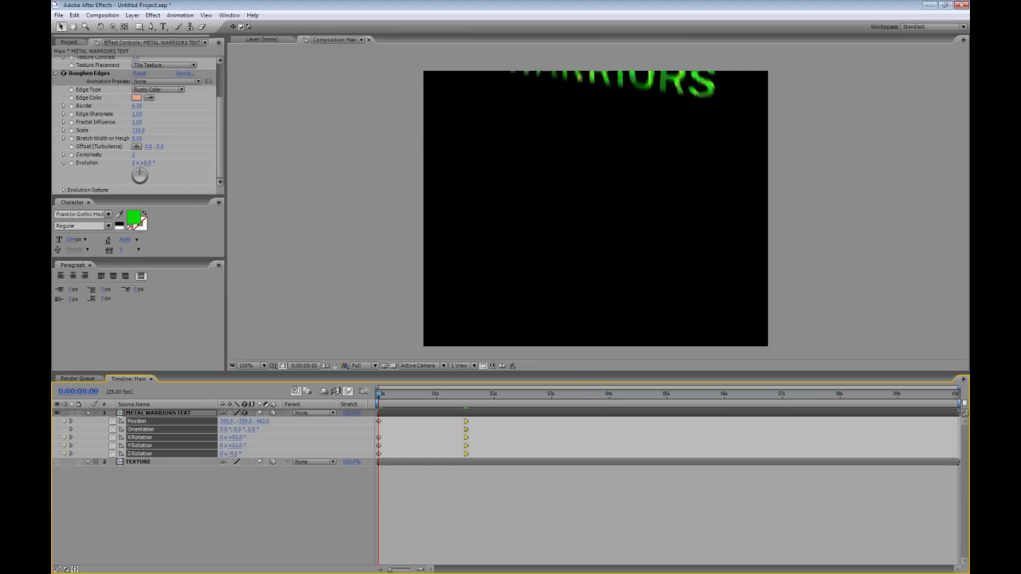